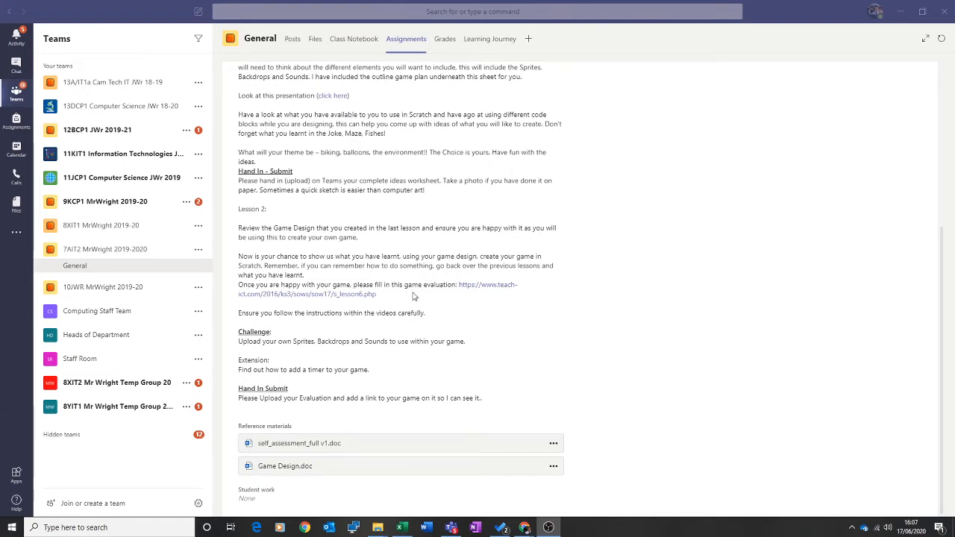
# Download self_assessment_full v1.doc from the Scratch assignment's reference materials in Teams
pyautogui.scroll(1, 494, 225)
pyautogui.scroll(5, 494, 224)
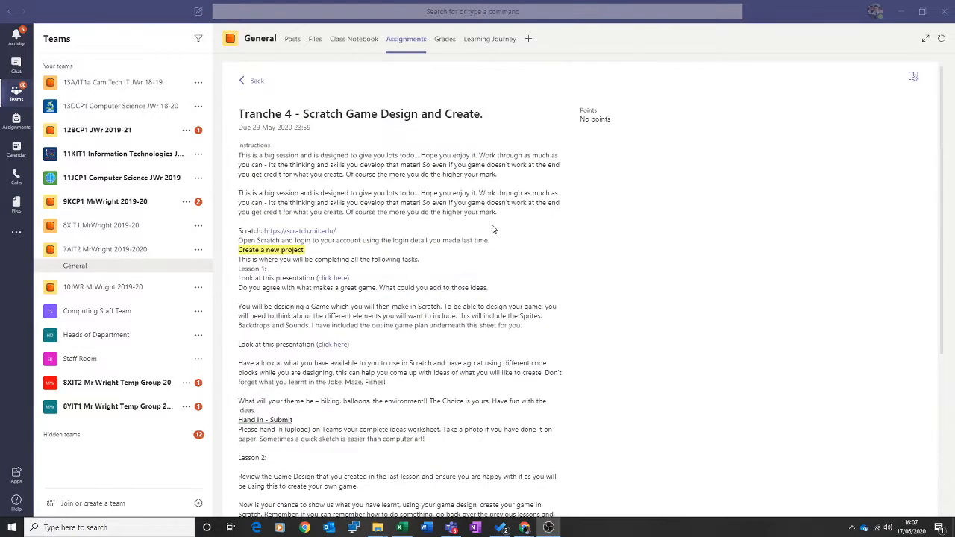
pyautogui.scroll(-4, 423, 249)
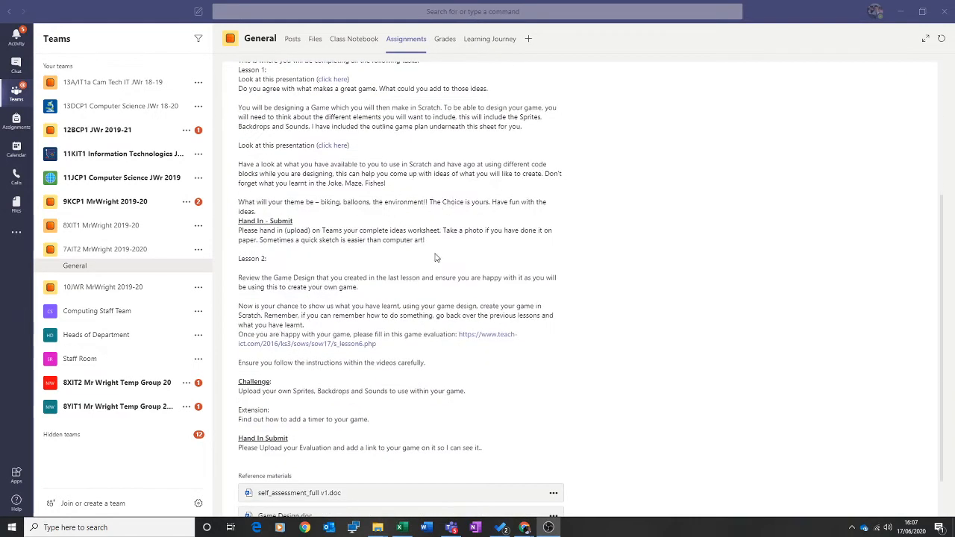
pyautogui.scroll(-1, 435, 291)
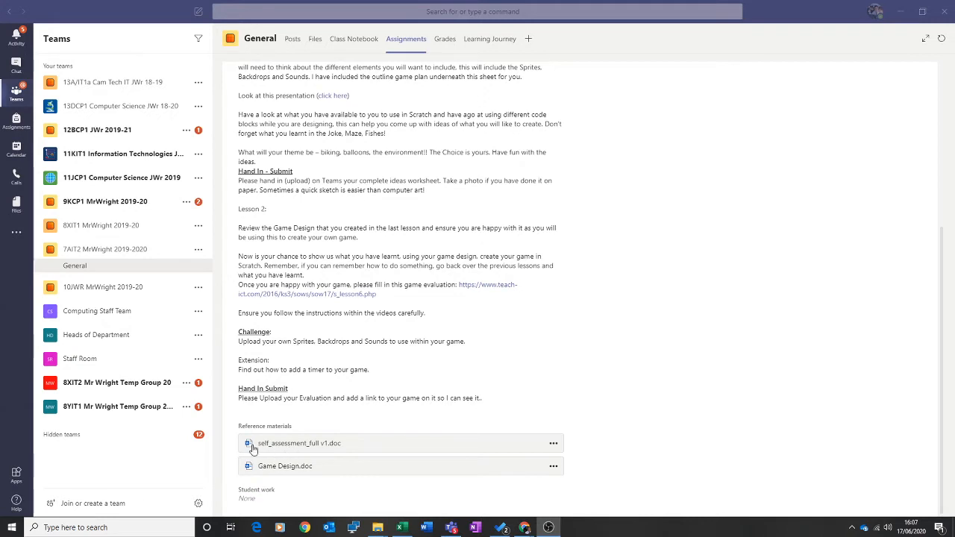
pyautogui.click(553, 443)
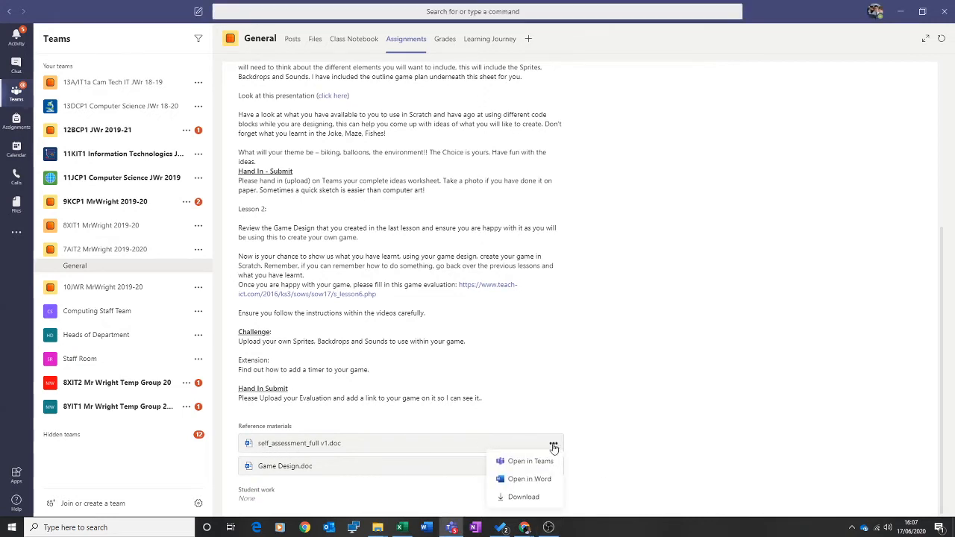
pyautogui.click(524, 497)
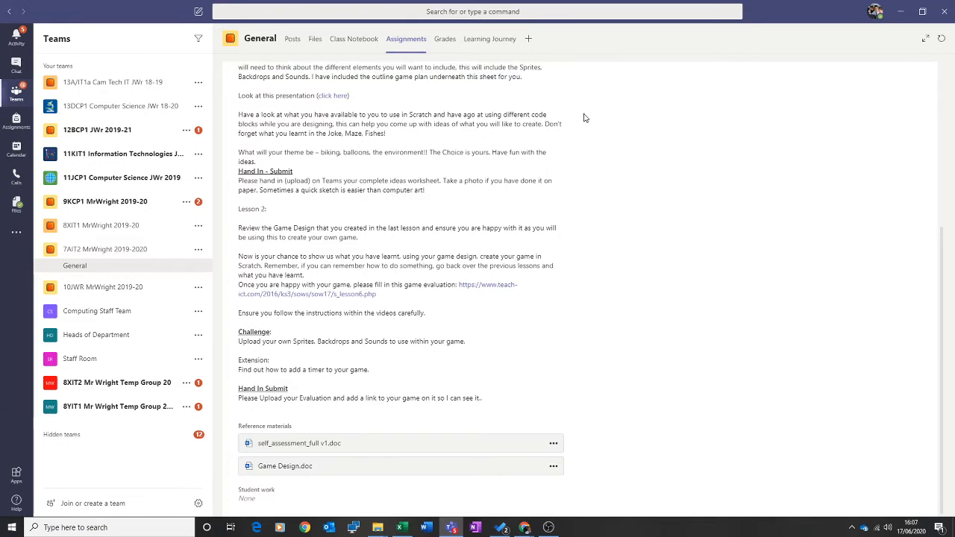
pyautogui.press('super+e')
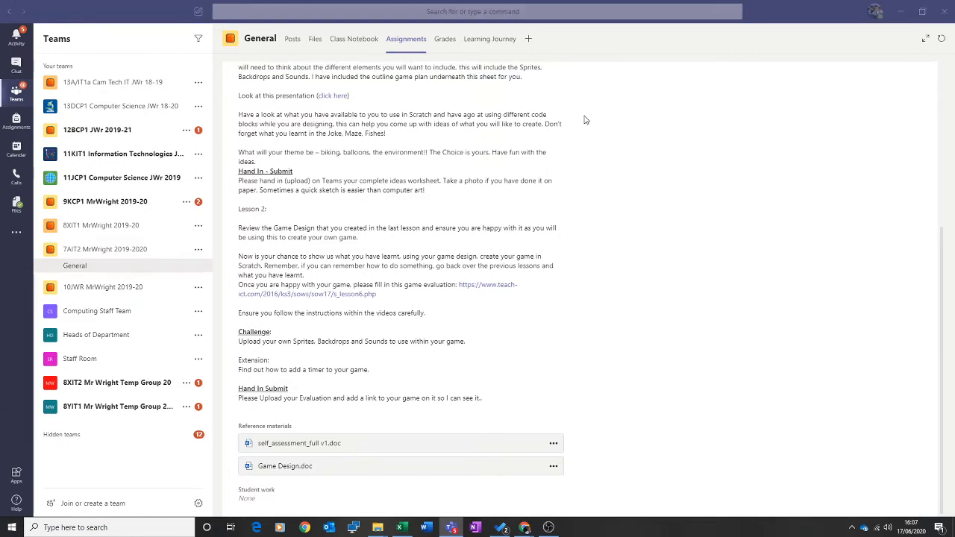
# Maximise File Explorer and open self_assessment_full v1 (1).doc from Downloads in Word
pyautogui.click(720, 33)
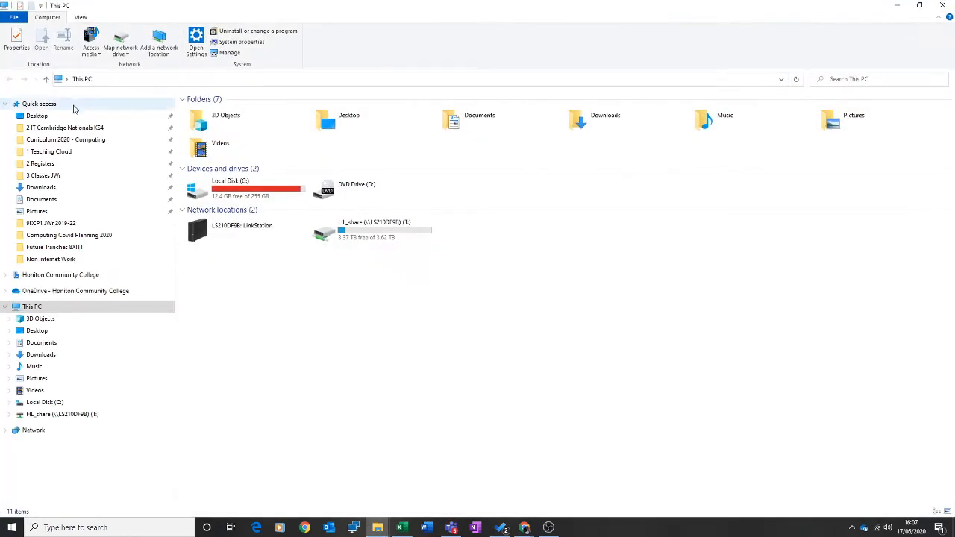
pyautogui.click(41, 188)
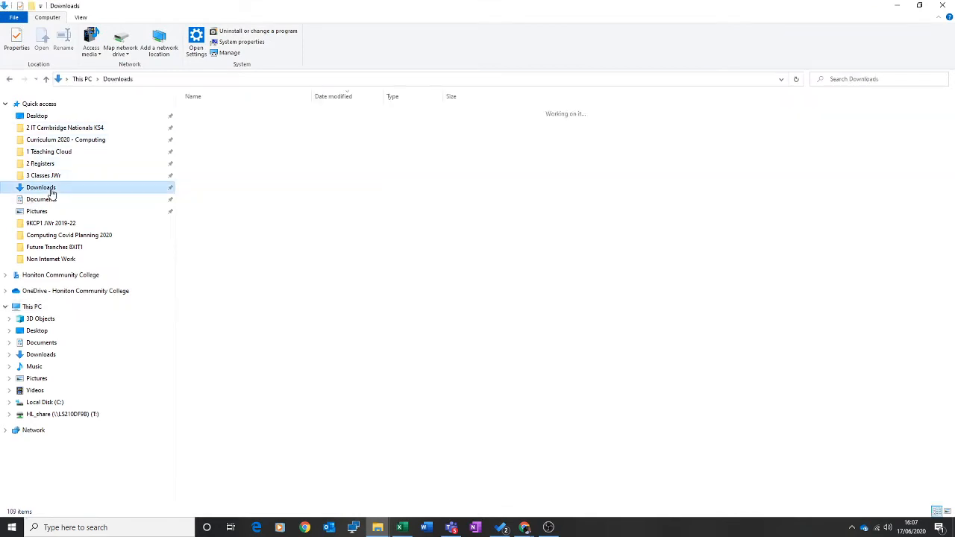
pyautogui.click(205, 127)
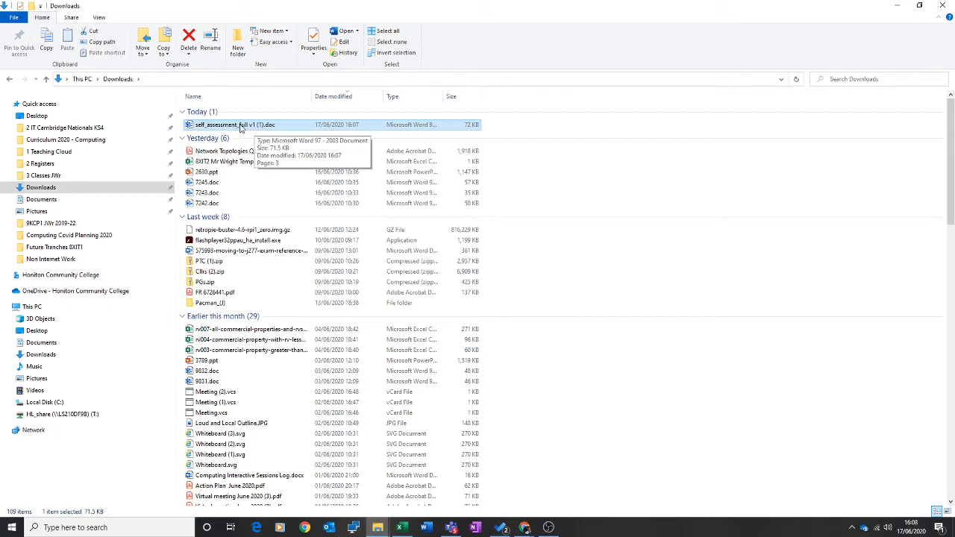
pyautogui.doubleClick(240, 126)
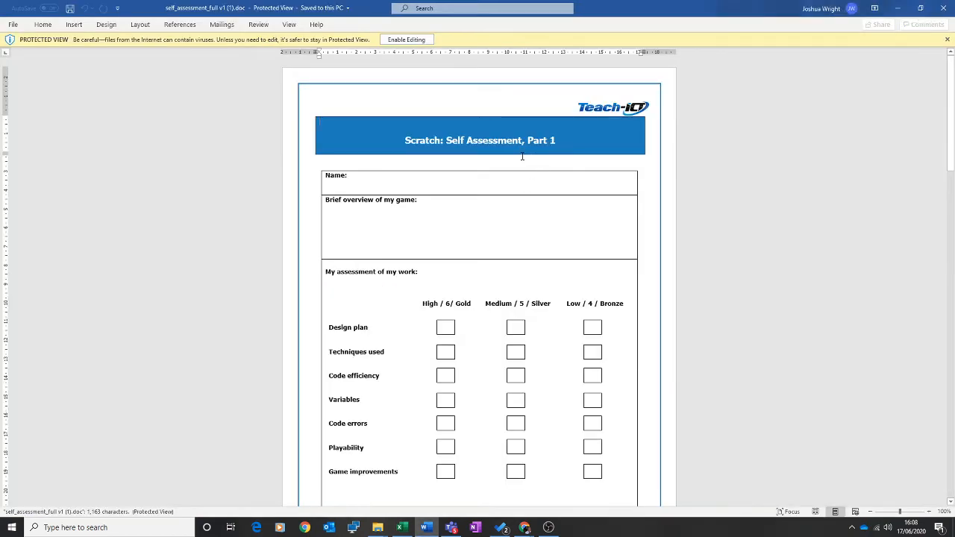
# Enable editing and enter the student's name in the Name cell
pyautogui.click(406, 39)
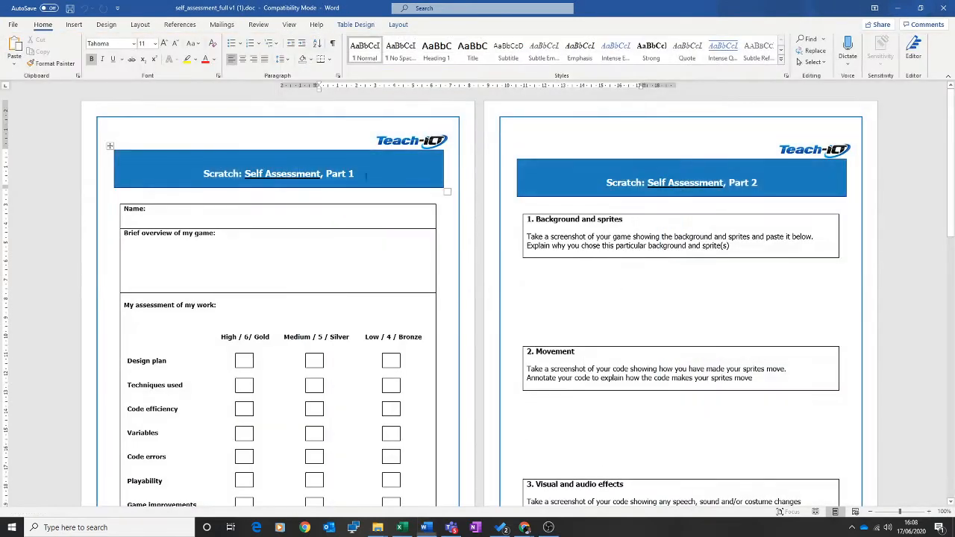
pyautogui.click(191, 214)
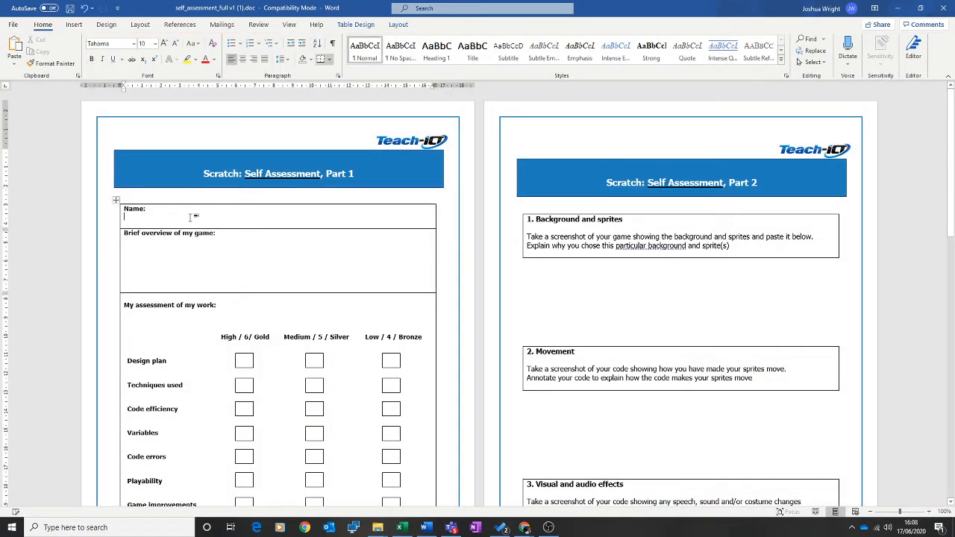
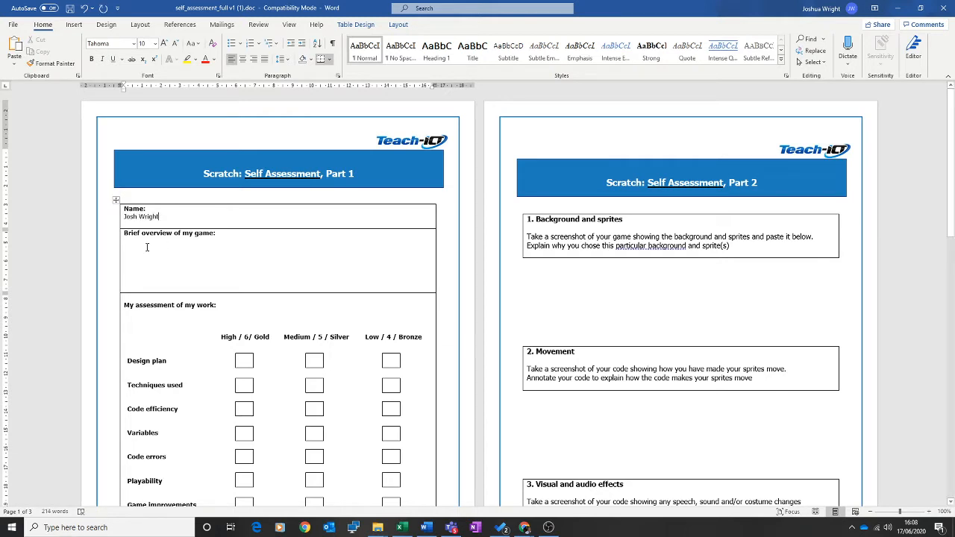
pyautogui.write('I h')
pyautogui.scroll(-3, 261, 284)
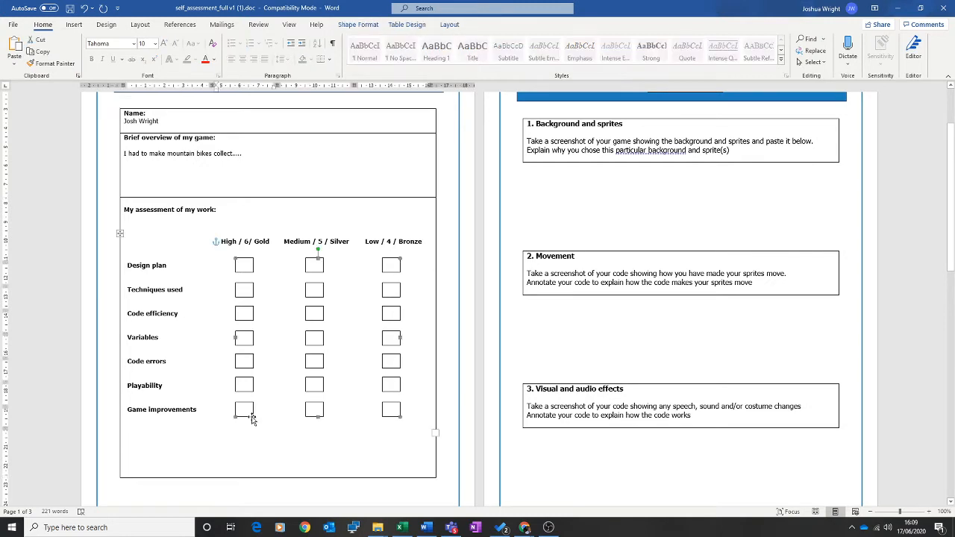
# Give the Game improvements Gold box the orange shape style fill
pyautogui.click(244, 410)
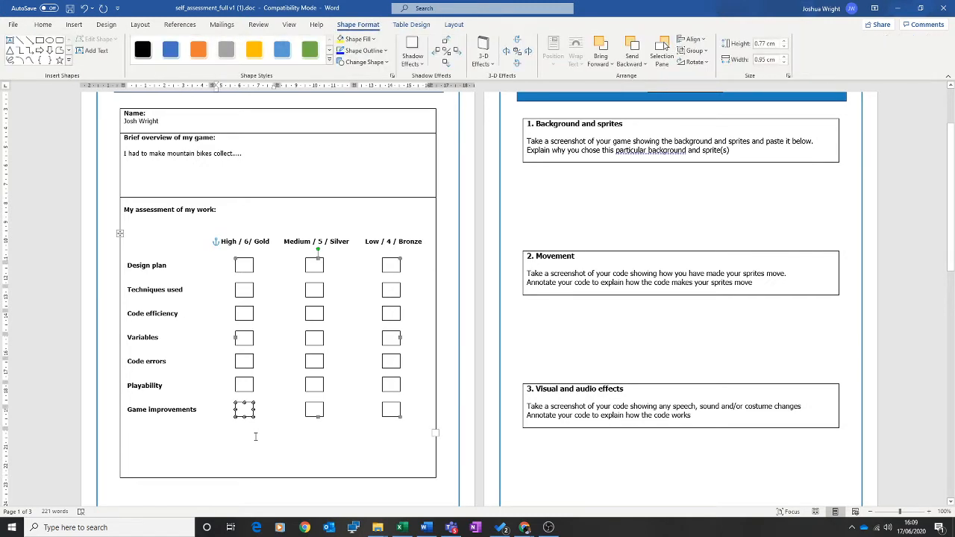
pyautogui.press('Delete')
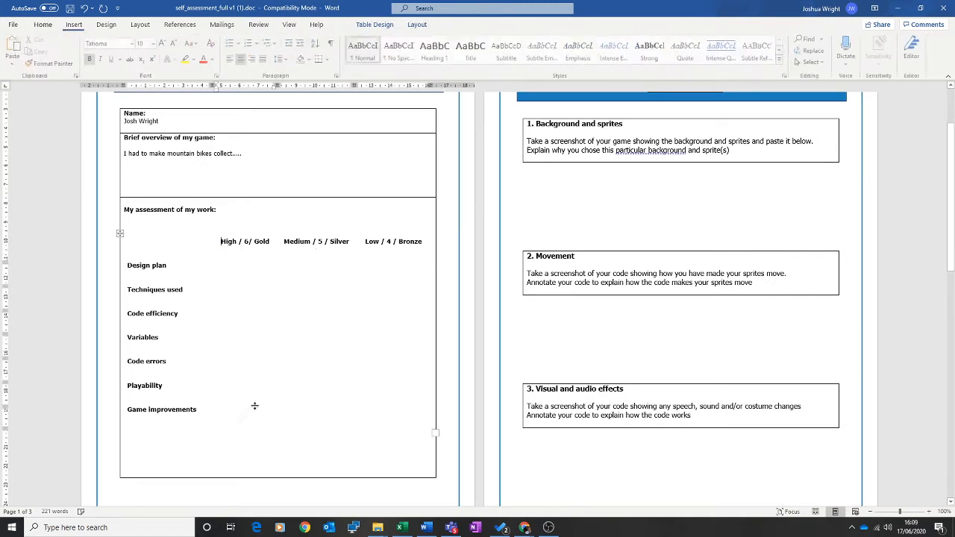
pyautogui.click(83, 9)
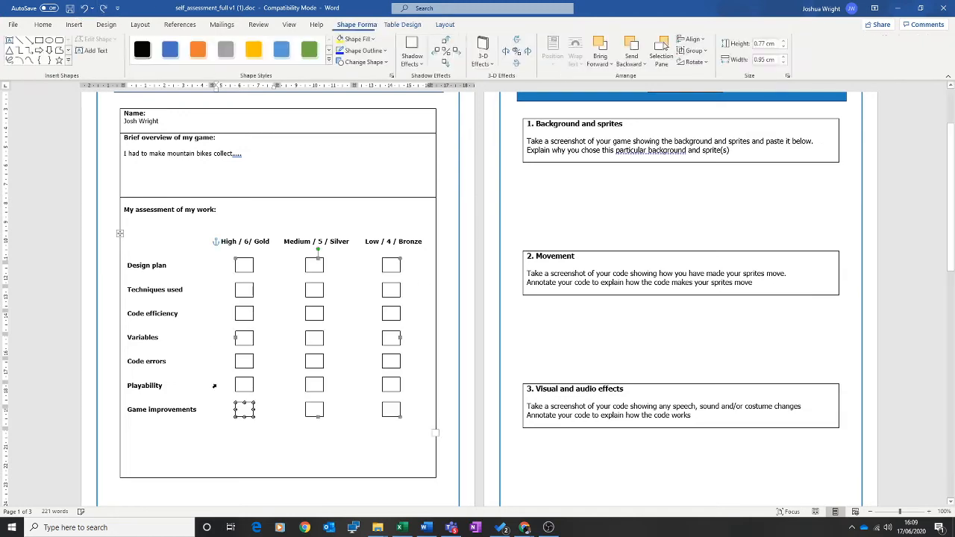
pyautogui.click(260, 426)
pyautogui.click(248, 411)
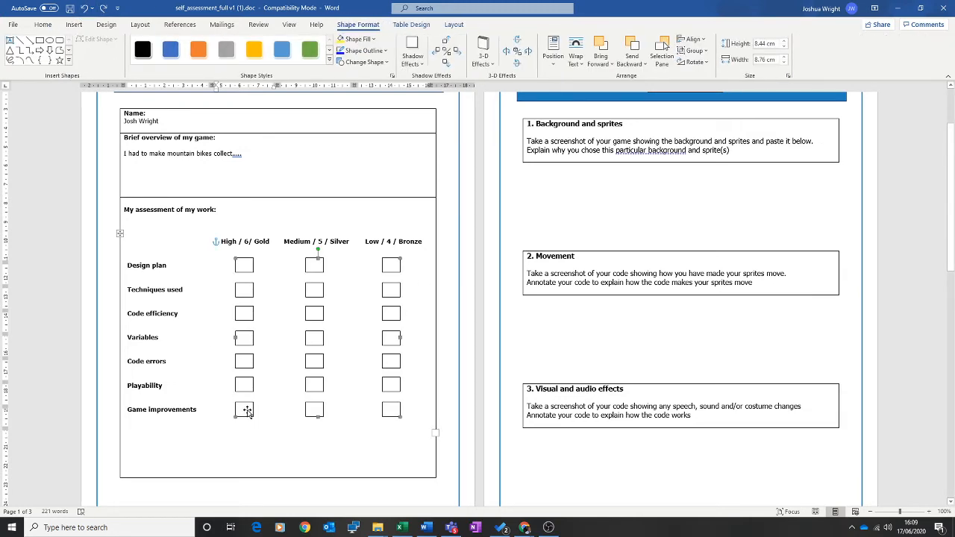
pyautogui.rightClick(249, 412)
pyautogui.click(276, 435)
pyautogui.click(243, 410)
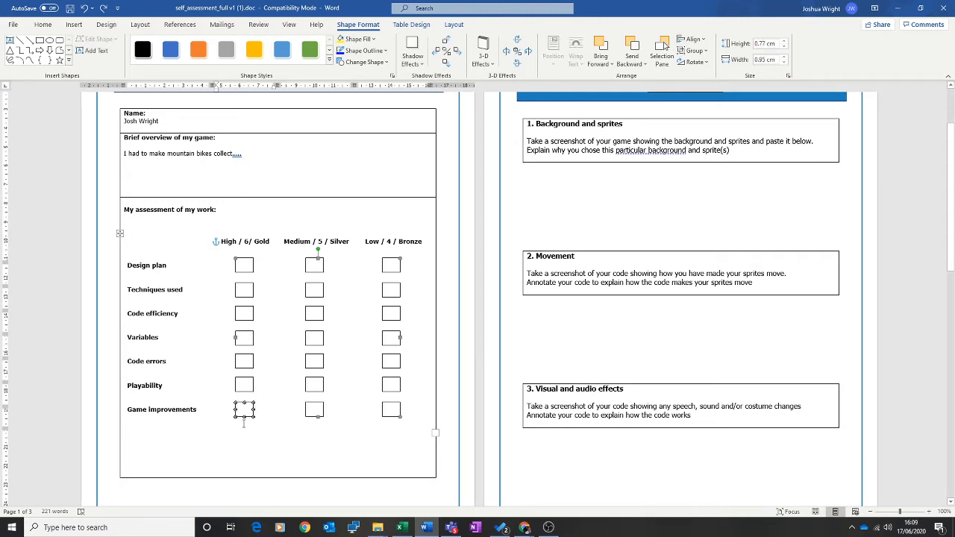
pyautogui.click(198, 50)
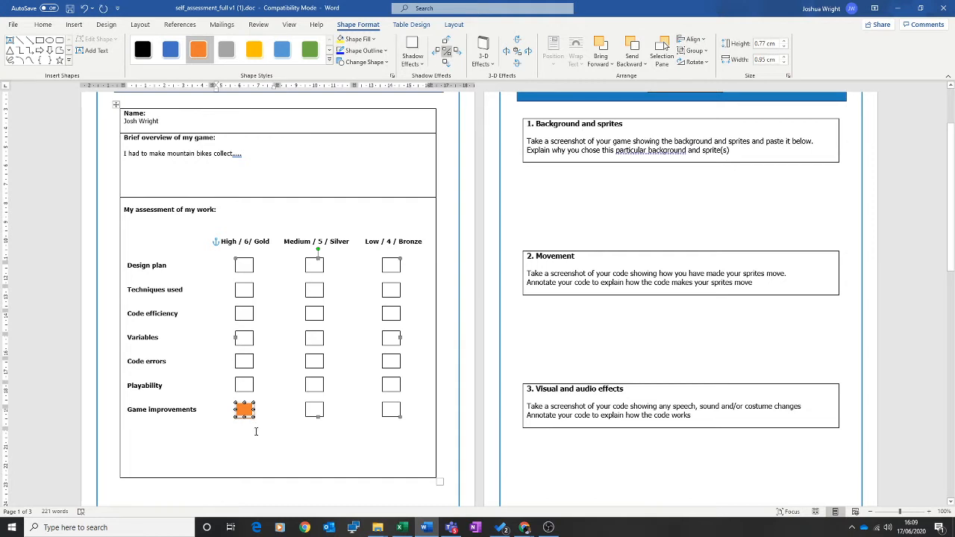
# Repeat the orange fill on the Code errors Silver box with F4
pyautogui.click(310, 406)
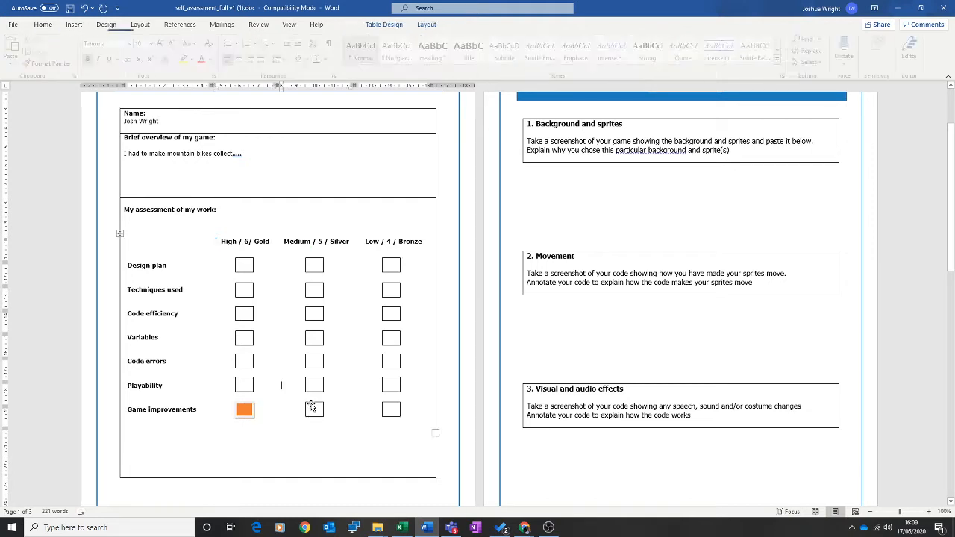
pyautogui.click(312, 404)
pyautogui.click(312, 404)
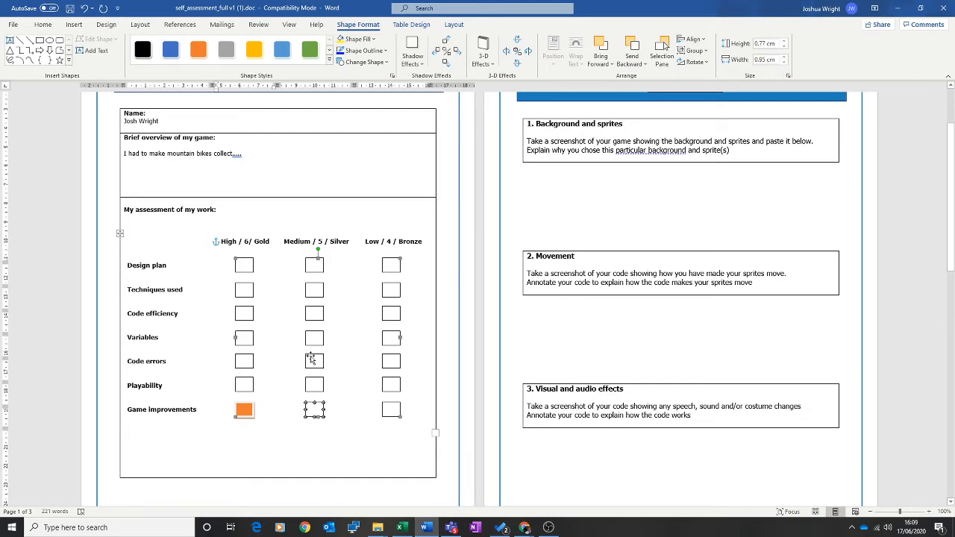
pyautogui.click(322, 435)
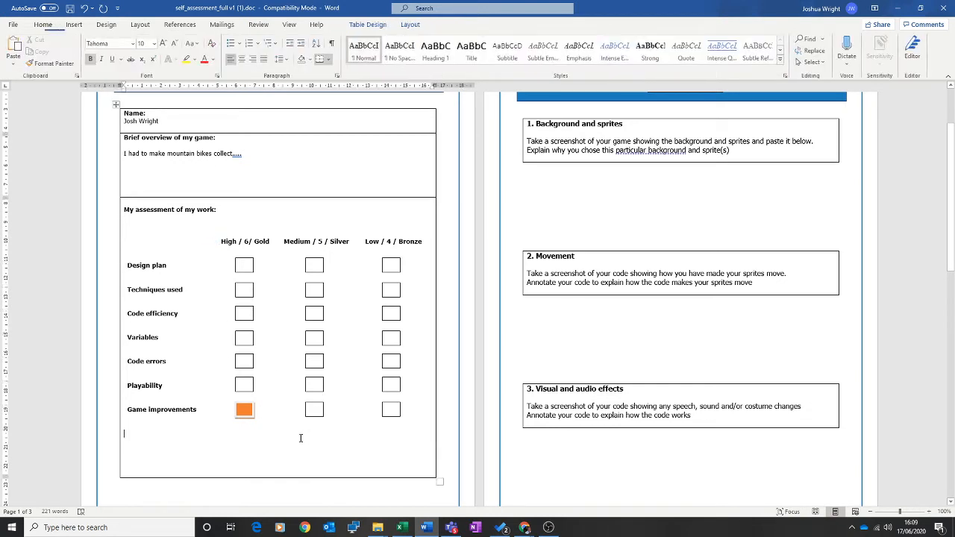
pyautogui.click(314, 363)
pyautogui.click(314, 363)
pyautogui.press('F4')
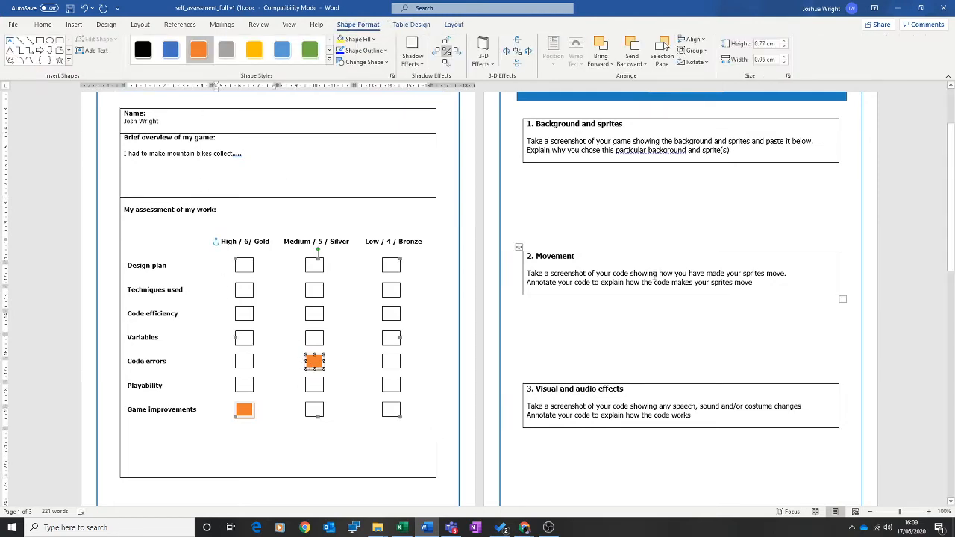
pyautogui.scroll(3, 660, 296)
pyautogui.click(598, 307)
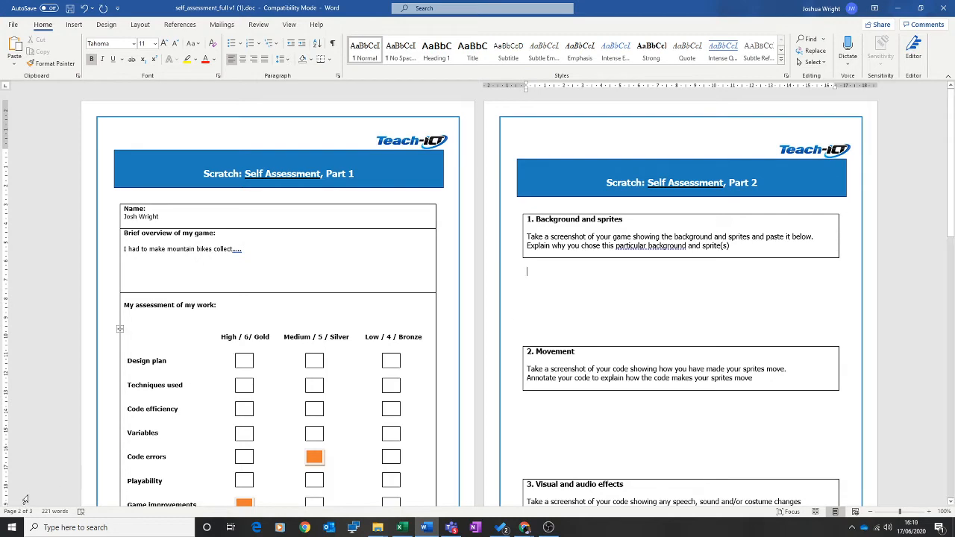
# Launch Snipping Tool from a Start search for 'snip' and place it on the right side
pyautogui.click(13, 527)
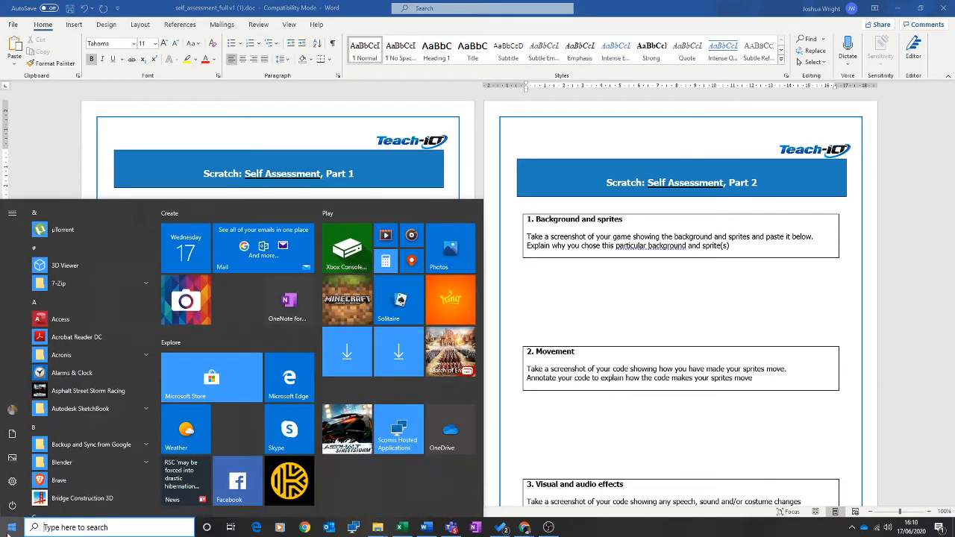
pyautogui.write('snip')
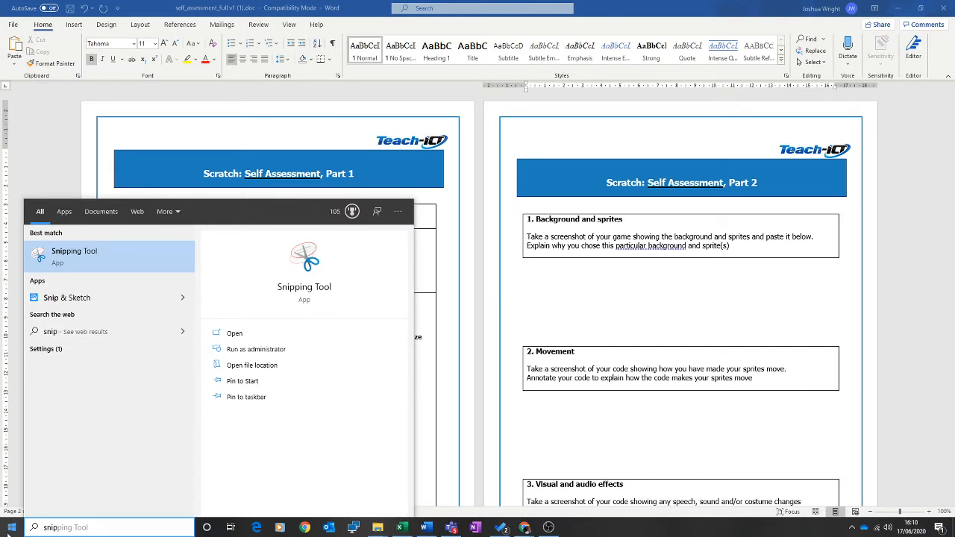
pyautogui.click(66, 255)
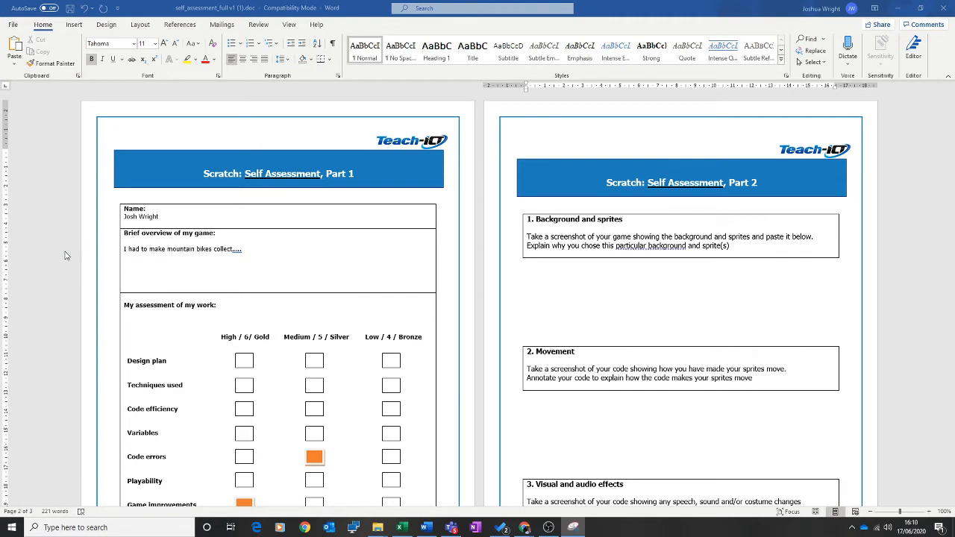
pyautogui.moveTo(215, 202); pyautogui.dragTo(471, 218)
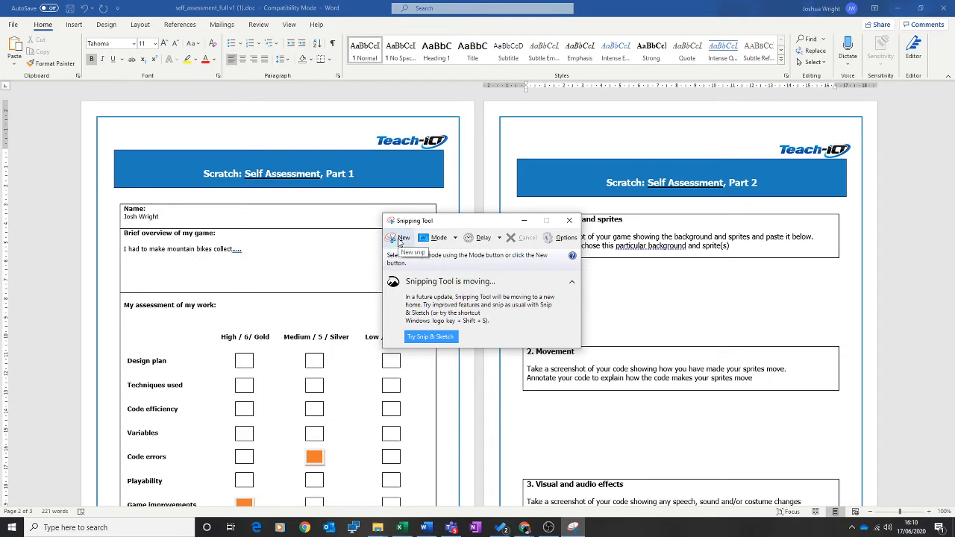
pyautogui.moveTo(457, 222); pyautogui.dragTo(814, 246)
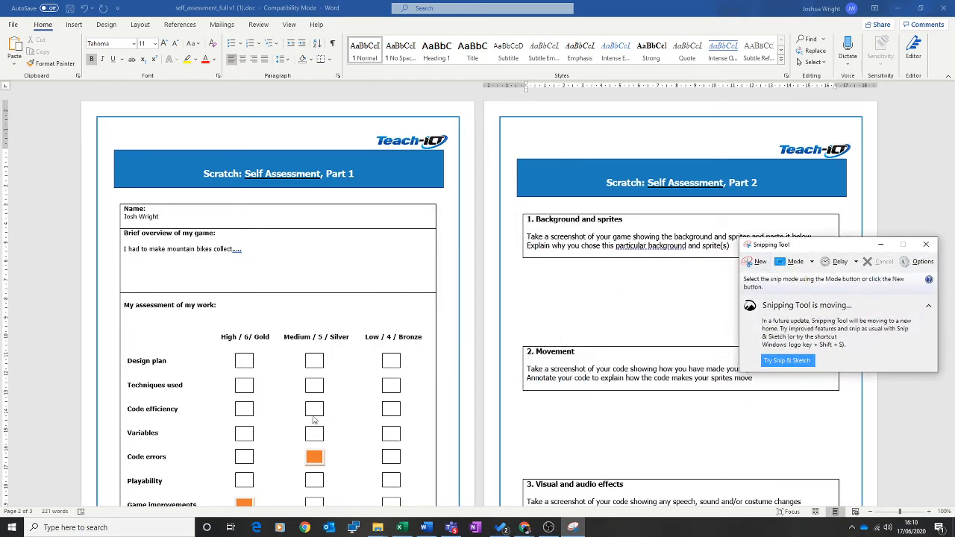
# Minimise YouTube Studio and load scratch.mit.edu in a new Chrome window
pyautogui.click(524, 527)
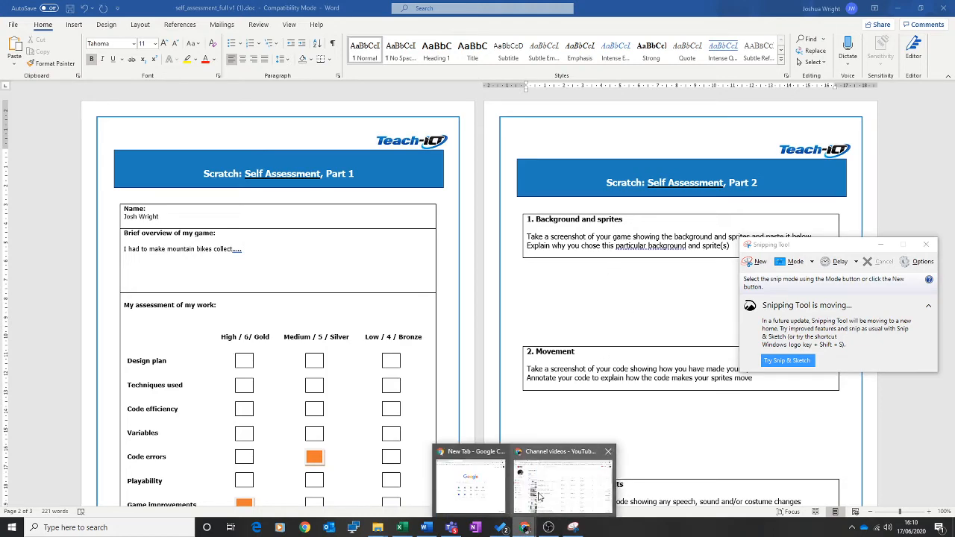
pyautogui.click(538, 496)
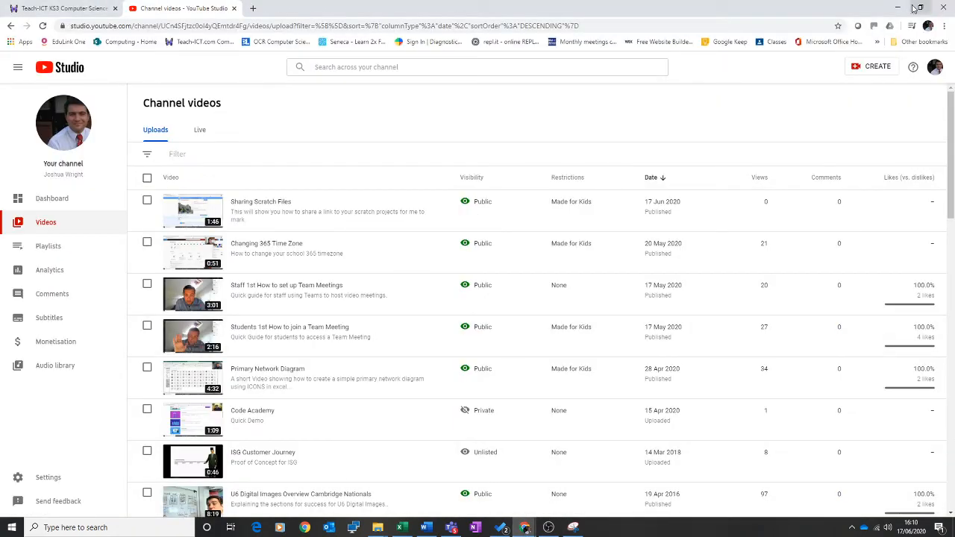
pyautogui.click(897, 8)
pyautogui.click(525, 528)
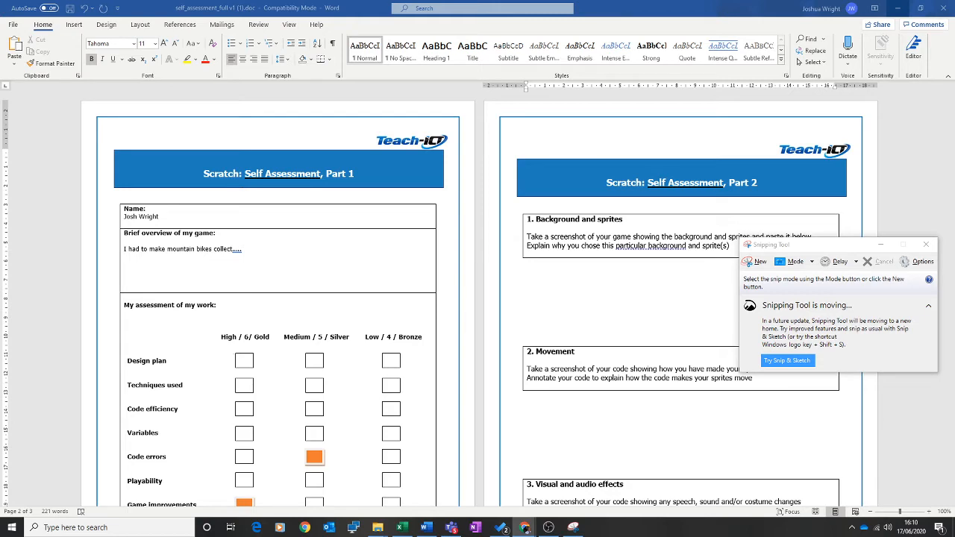
pyautogui.moveTo(0, 365); pyautogui.dragTo(544, 377)
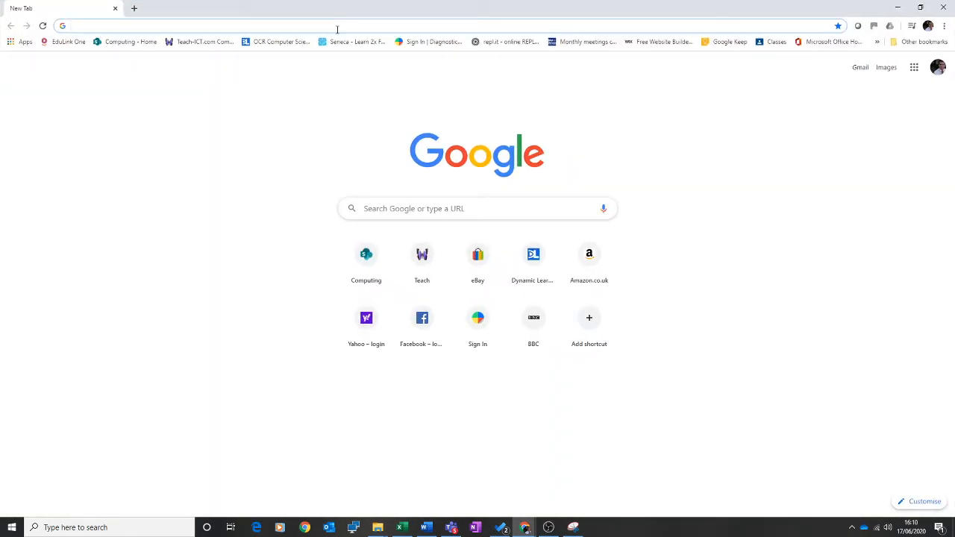
pyautogui.write('scra')
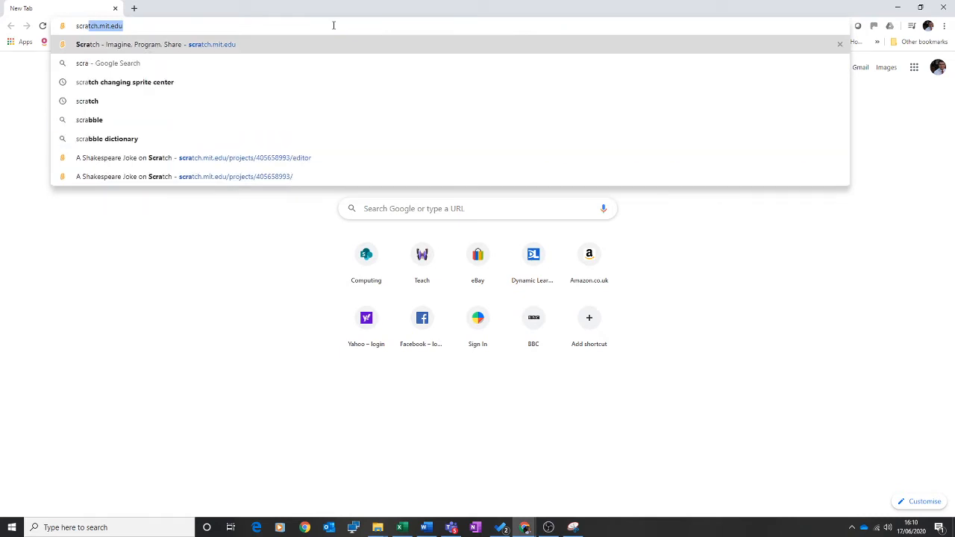
pyautogui.press('Right')
pyautogui.press('Return')
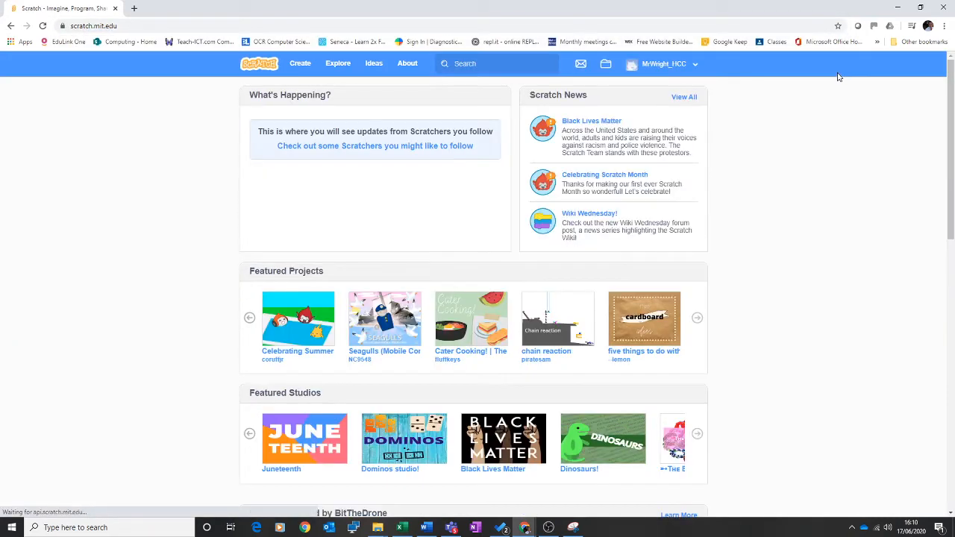
# Open the A Shakespeare Joke project from My Stuff in the Scratch editor
pyautogui.click(686, 73)
pyautogui.click(643, 114)
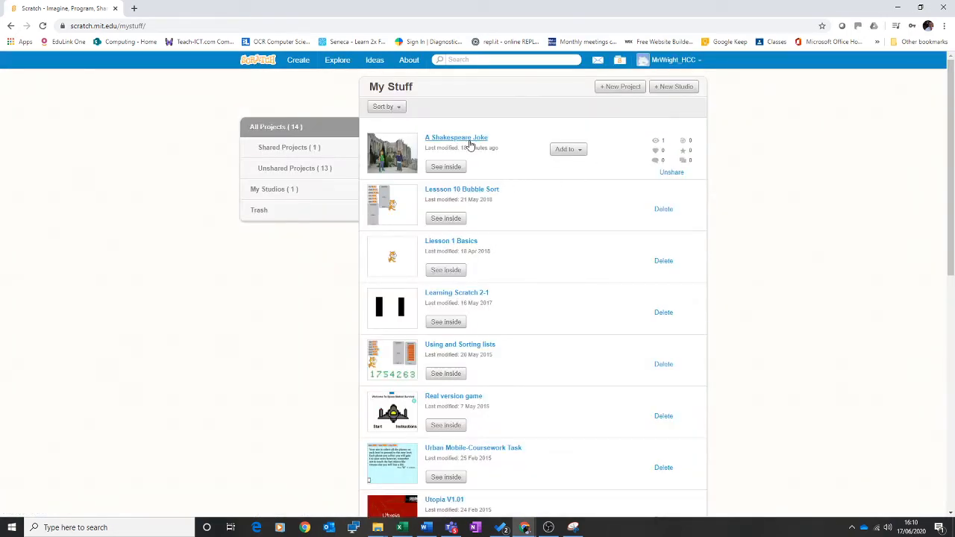
pyautogui.click(469, 140)
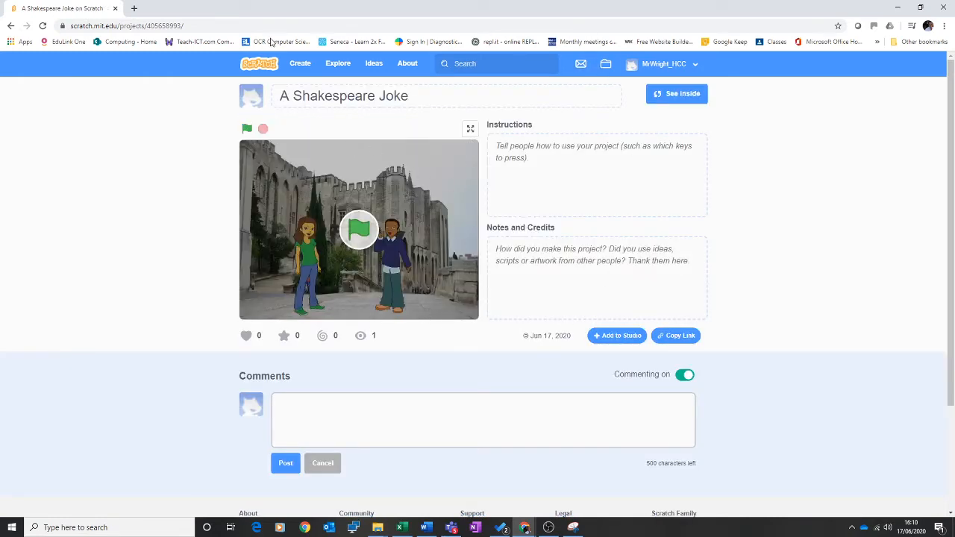
pyautogui.click(72, 25)
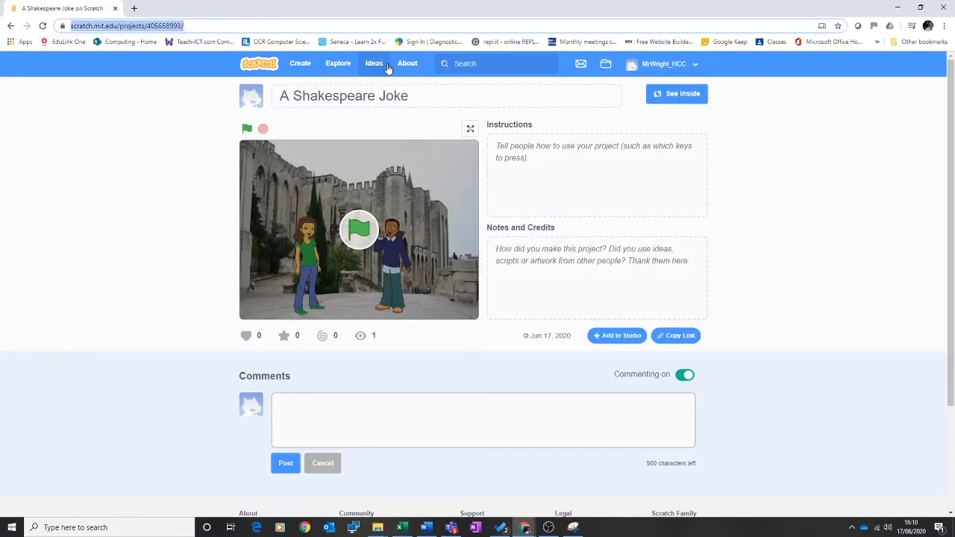
pyautogui.click(673, 97)
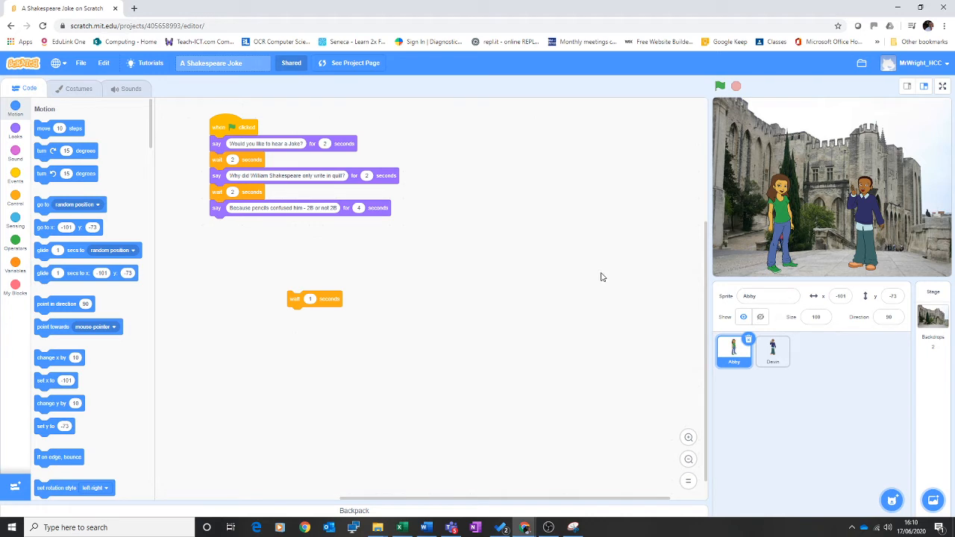
# Snip the Shakespeare Joke code script area and return to the Word document
pyautogui.click(573, 527)
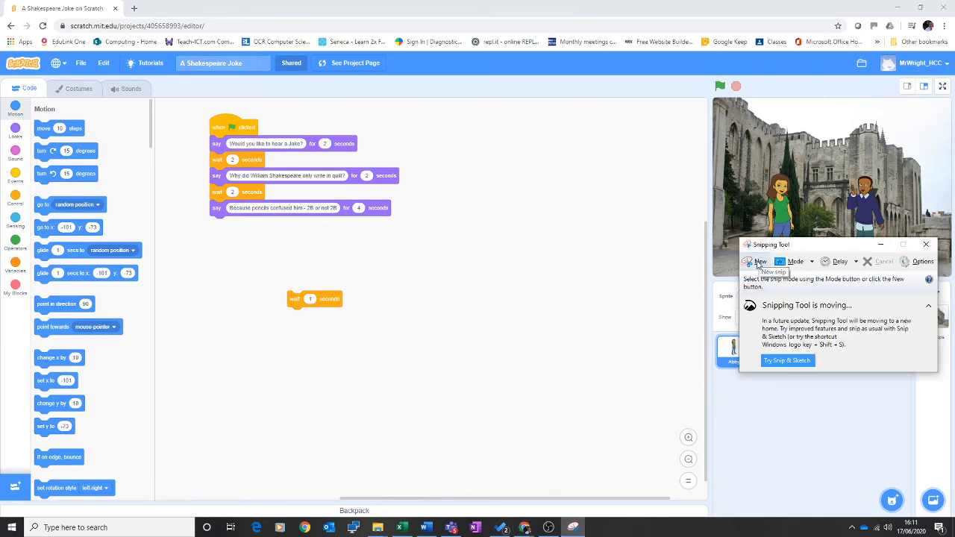
pyautogui.click(758, 263)
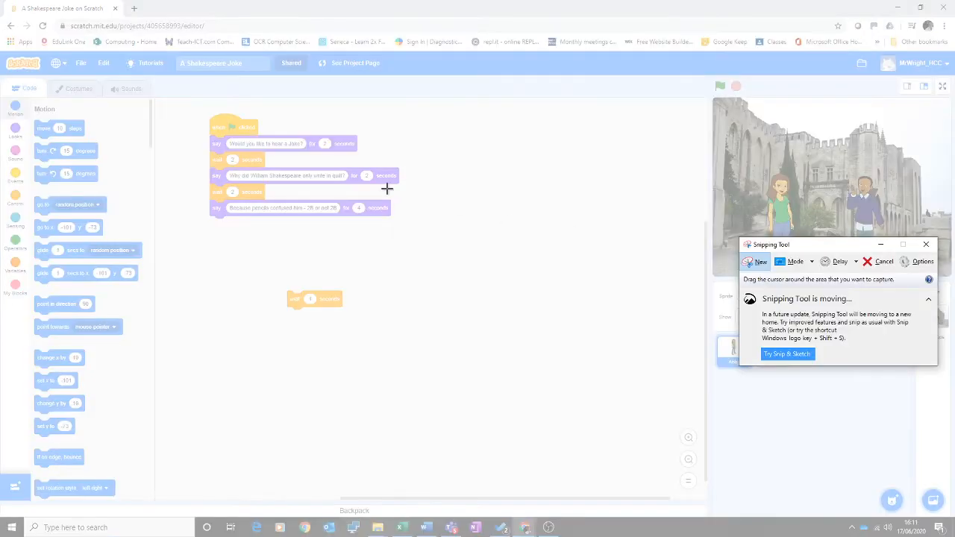
pyautogui.moveTo(188, 98); pyautogui.dragTo(517, 366)
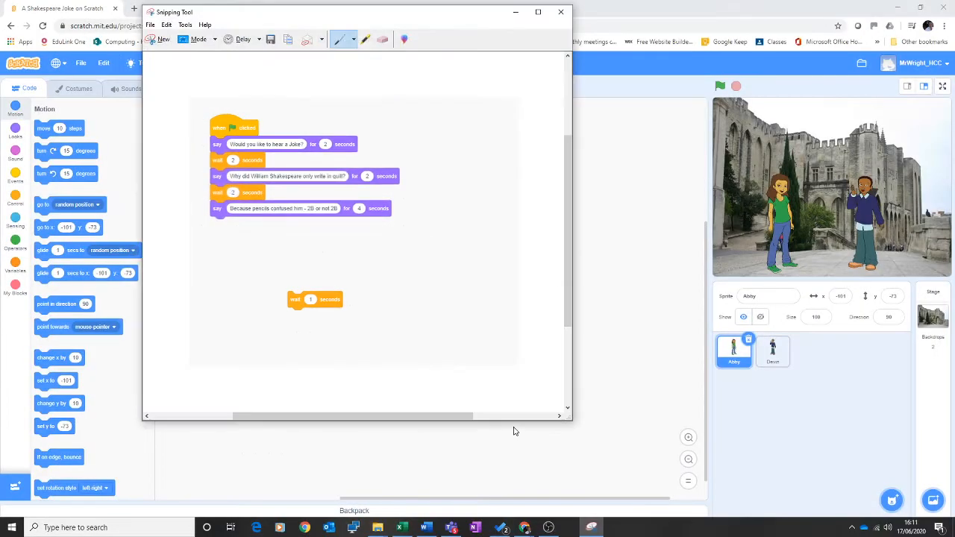
pyautogui.moveTo(342, 13); pyautogui.dragTo(440, 54)
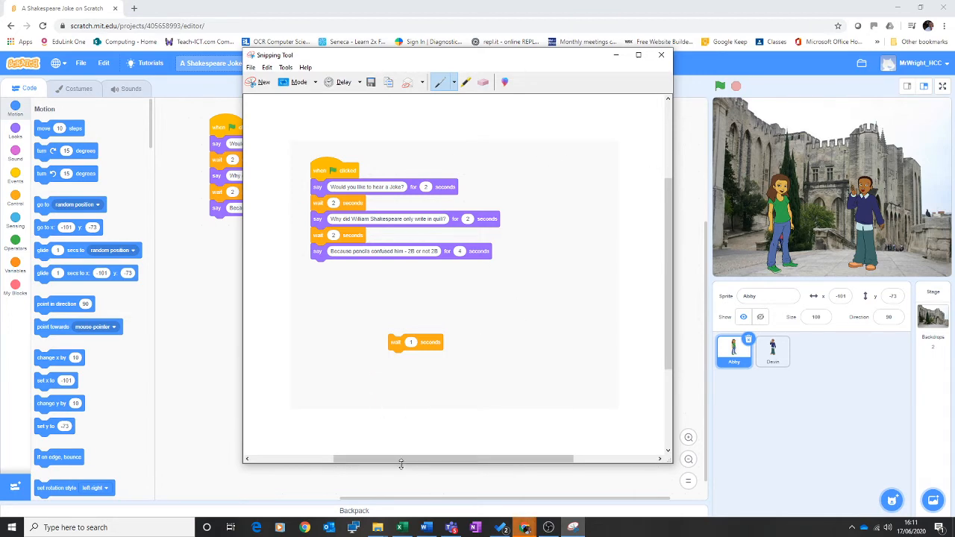
pyautogui.click(426, 527)
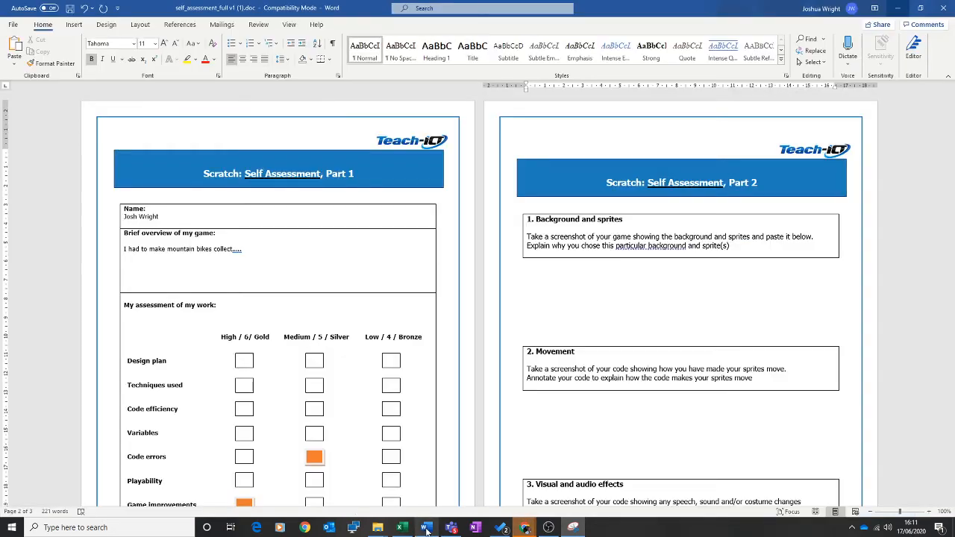
# Paste the code snip on the blank line below the '5. Efficient code' box
pyautogui.click(534, 279)
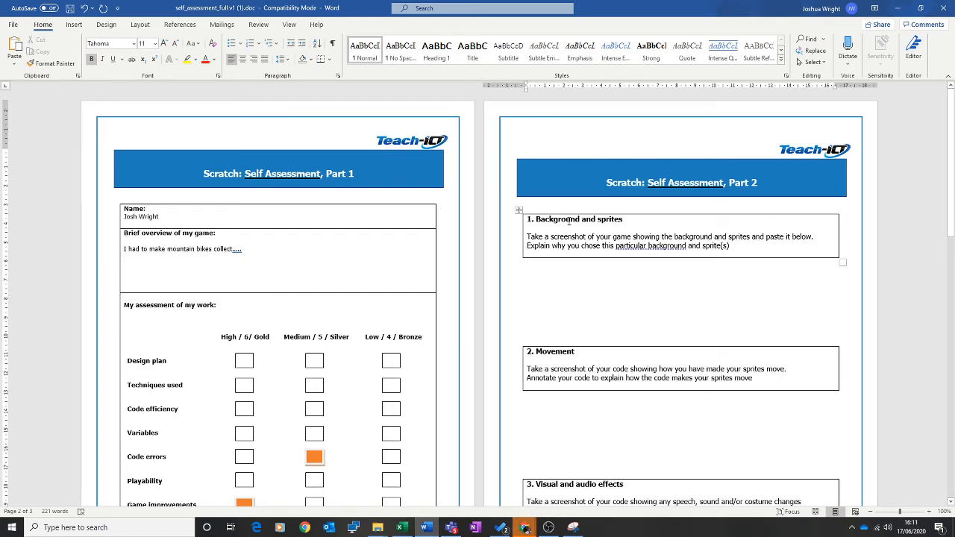
pyautogui.scroll(-10, 597, 314)
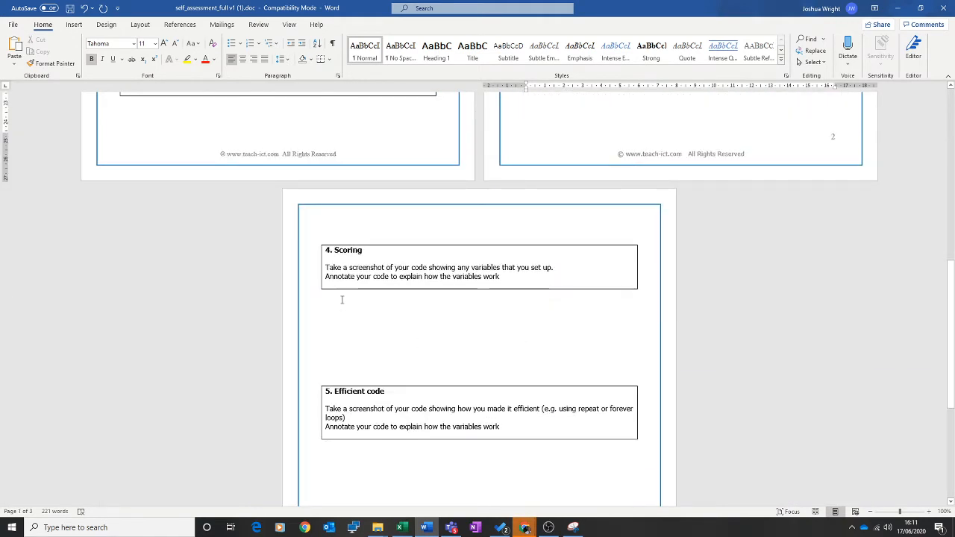
pyautogui.scroll(-3, 351, 313)
pyautogui.click(370, 329)
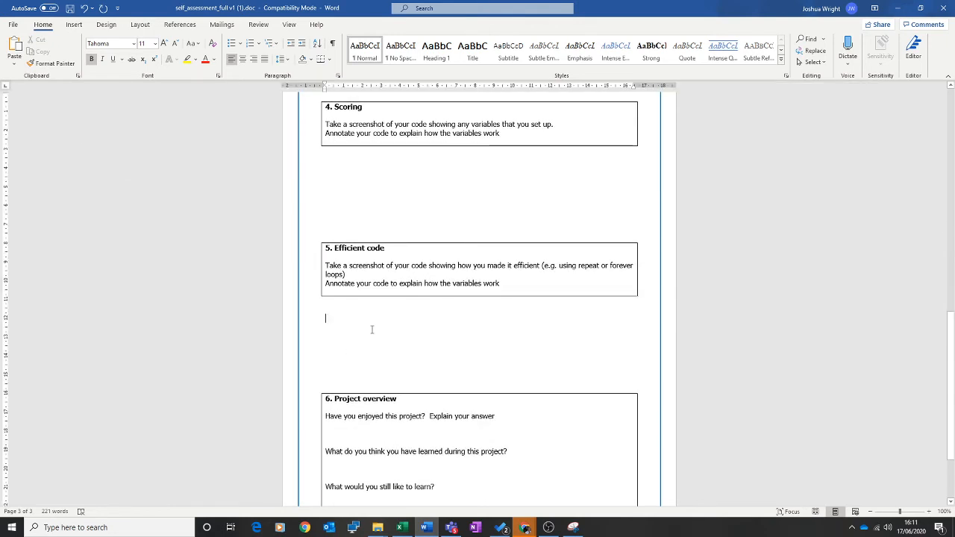
pyautogui.hotkey('ctrl', 'v')
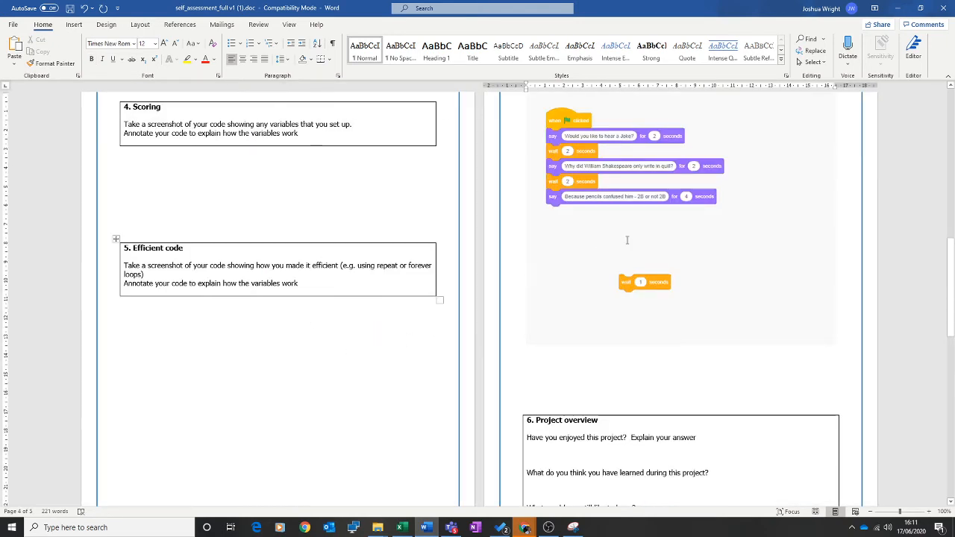
pyautogui.scroll(3, 116, 241)
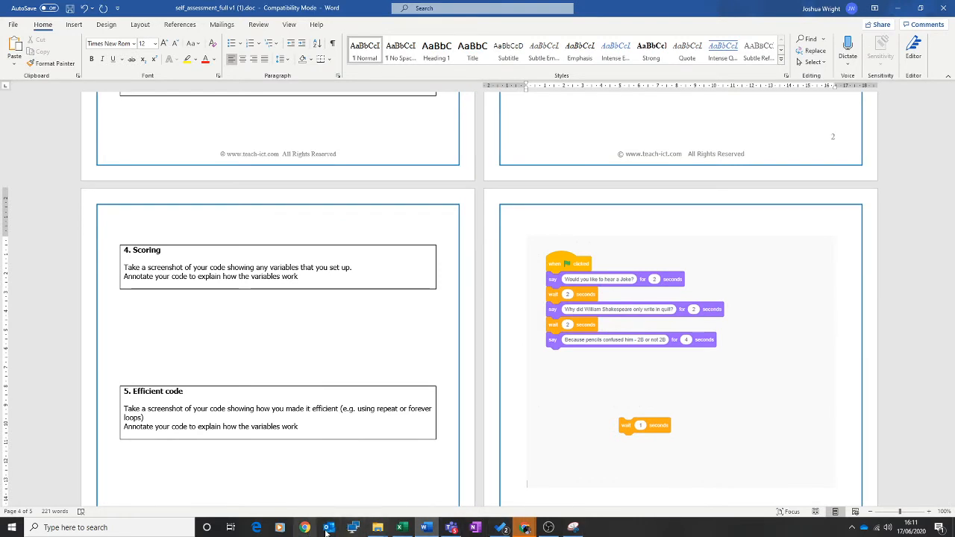
# Snip the Scratch stage with the castle backdrop and both sprites, then return to Word
pyautogui.click(608, 495)
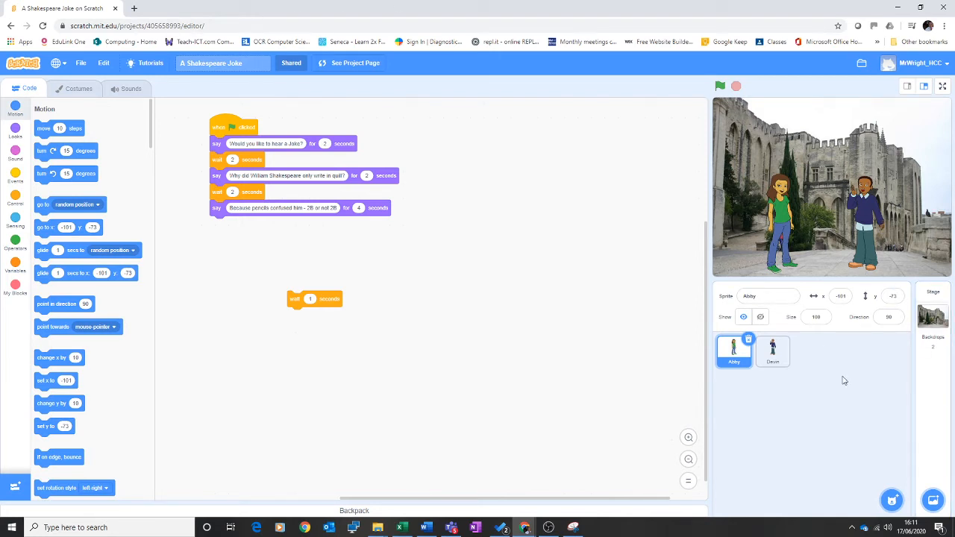
pyautogui.click(578, 531)
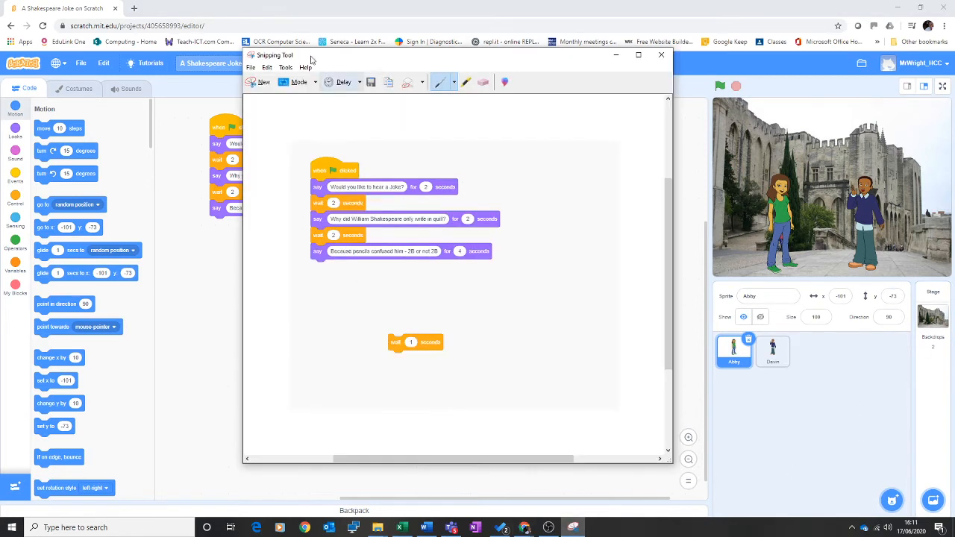
pyautogui.click(258, 81)
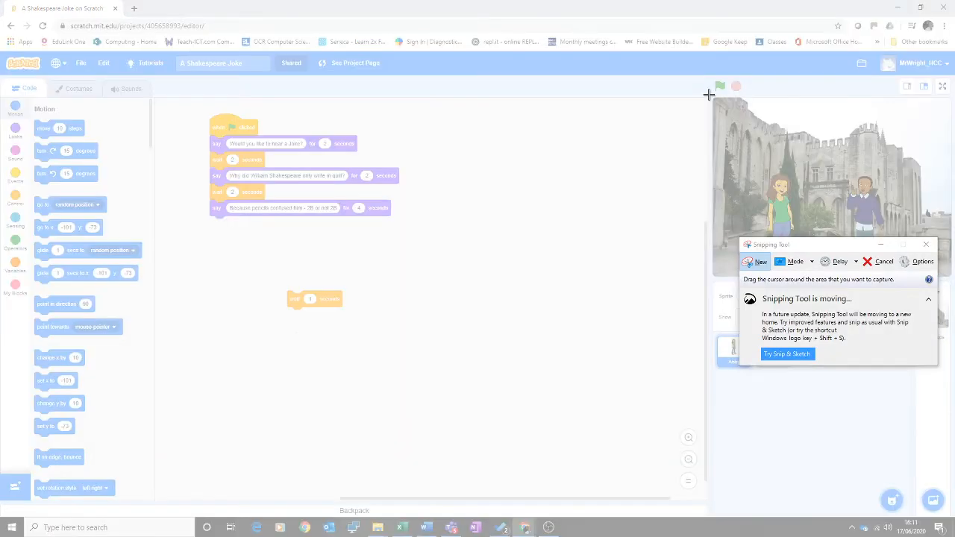
pyautogui.moveTo(709, 94); pyautogui.dragTo(952, 275)
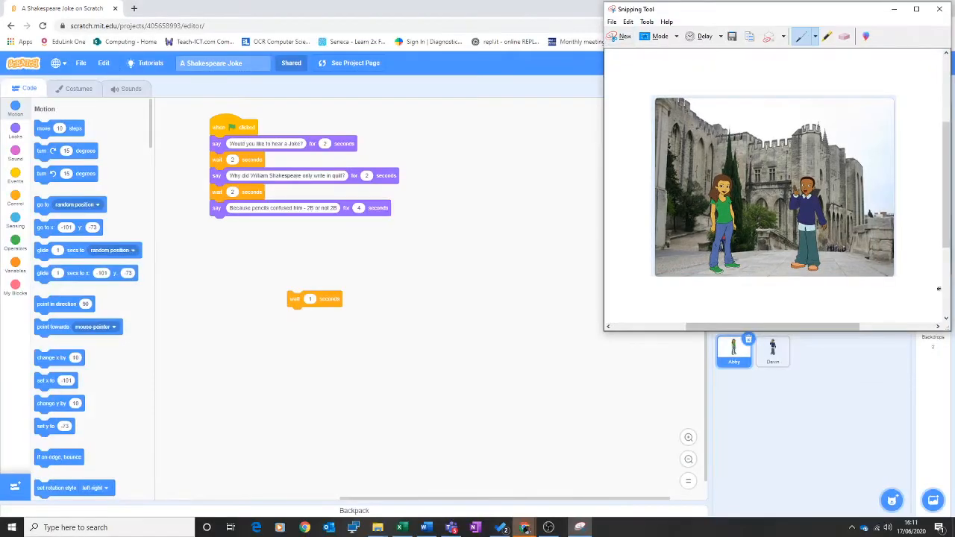
pyautogui.click(425, 527)
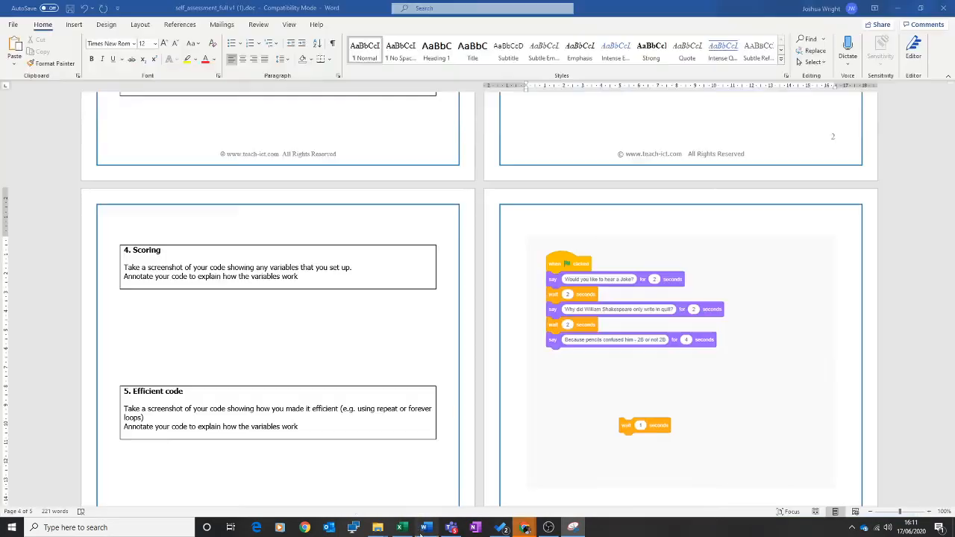
# Paste the castle-backdrop stage screenshot with both sprites under '1. Background and sprites'
pyautogui.scroll(10, 631, 330)
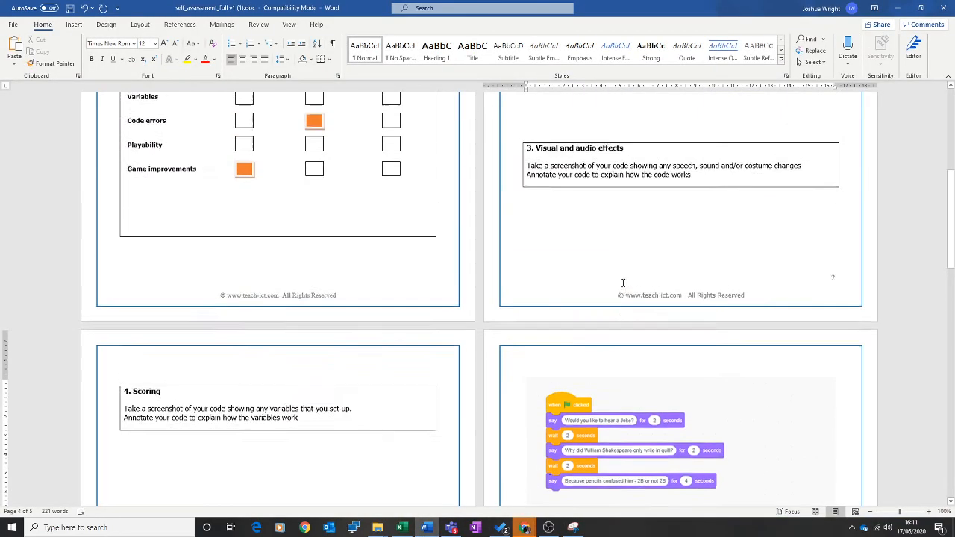
pyautogui.scroll(1, 631, 330)
pyautogui.click(564, 275)
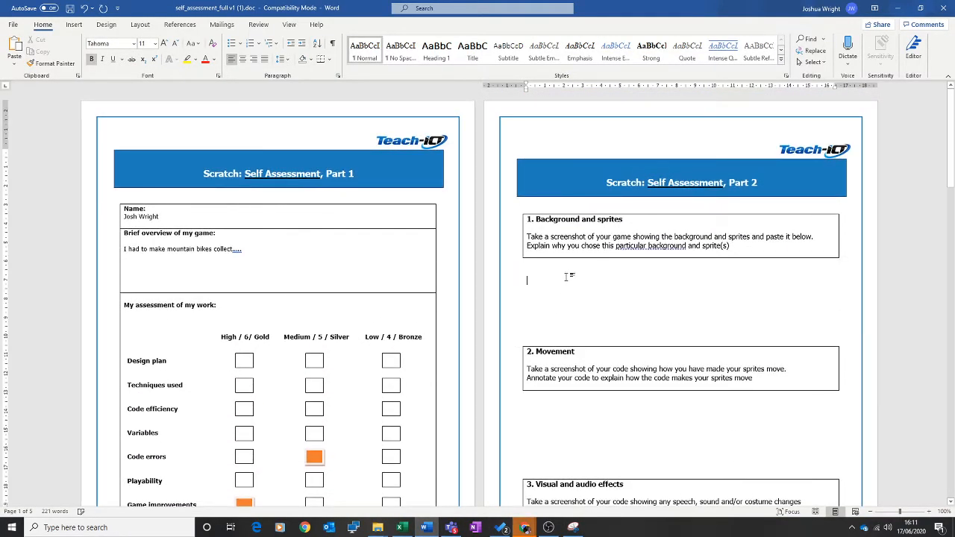
pyautogui.hotkey('ctrl', 'v')
pyautogui.scroll(-3, 631, 330)
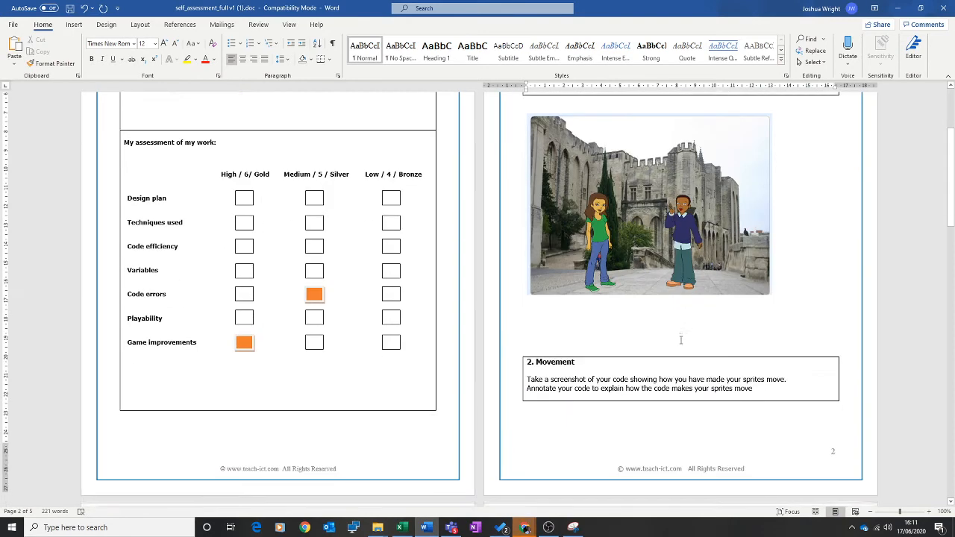
pyautogui.scroll(-7, 593, 246)
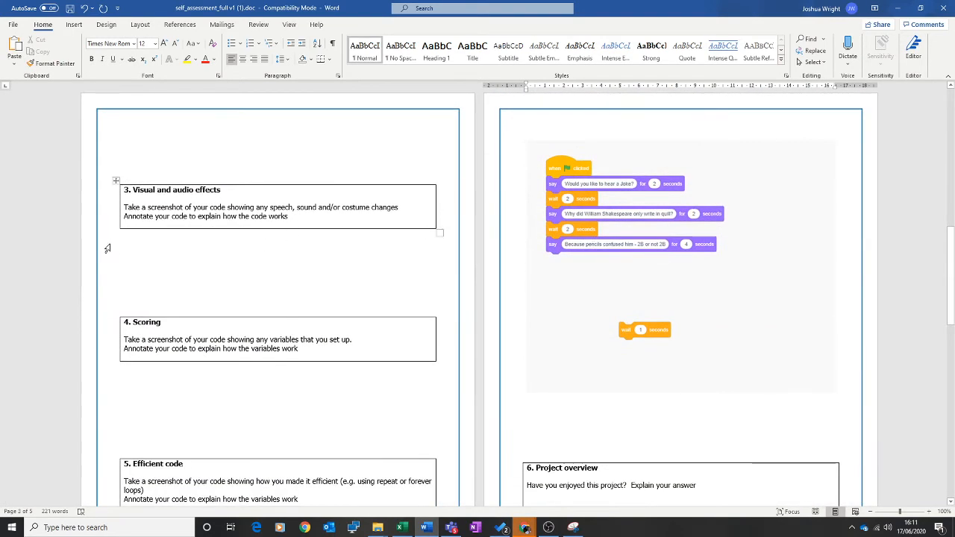
pyautogui.scroll(-4, 246, 285)
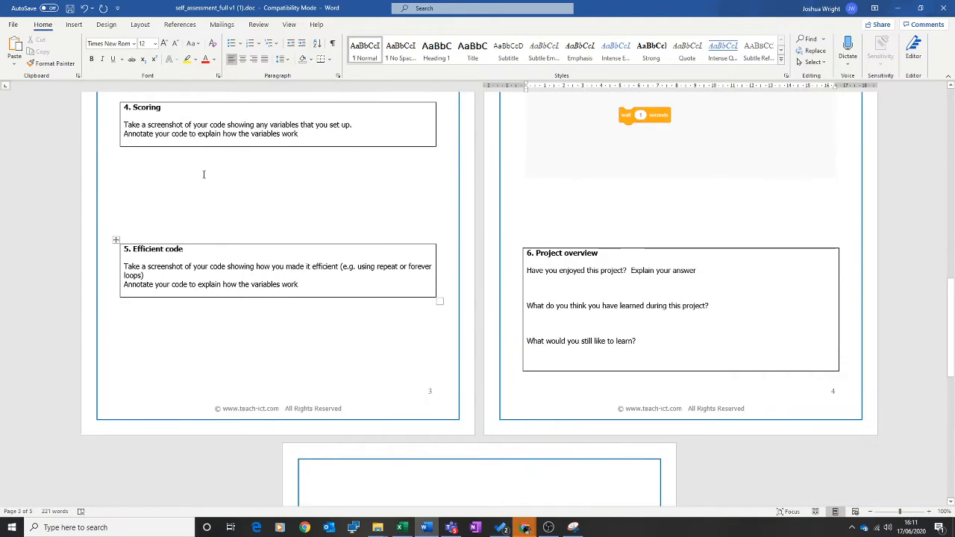
pyautogui.scroll(-5, 267, 279)
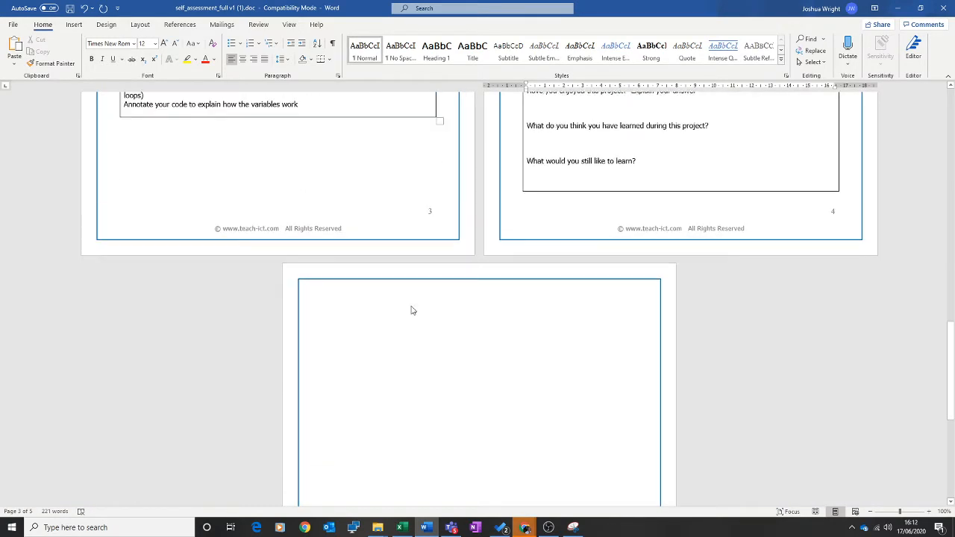
pyautogui.scroll(2, 412, 309)
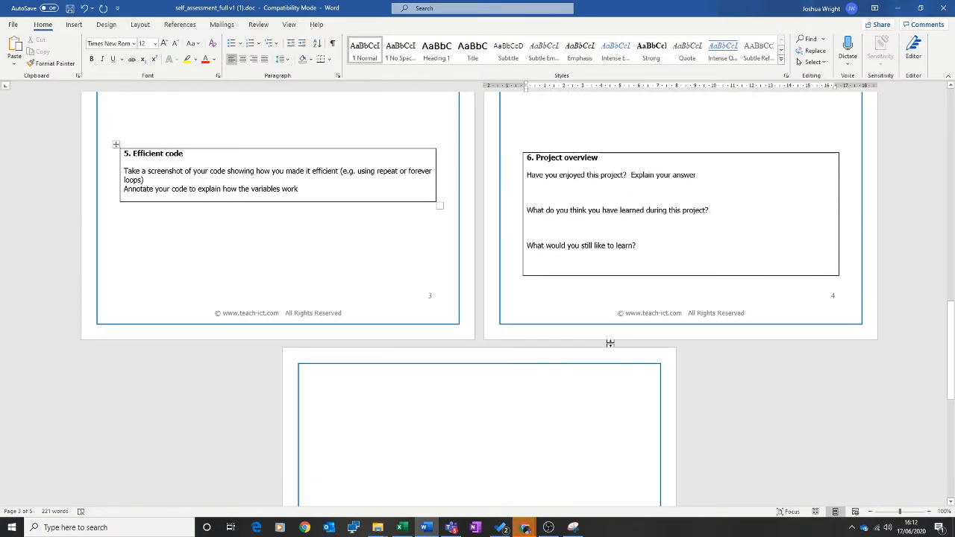
# Switch the font colour to blue and answer the enjoyment question: 'Yes.. It was hard at first but.....'
pyautogui.click(535, 188)
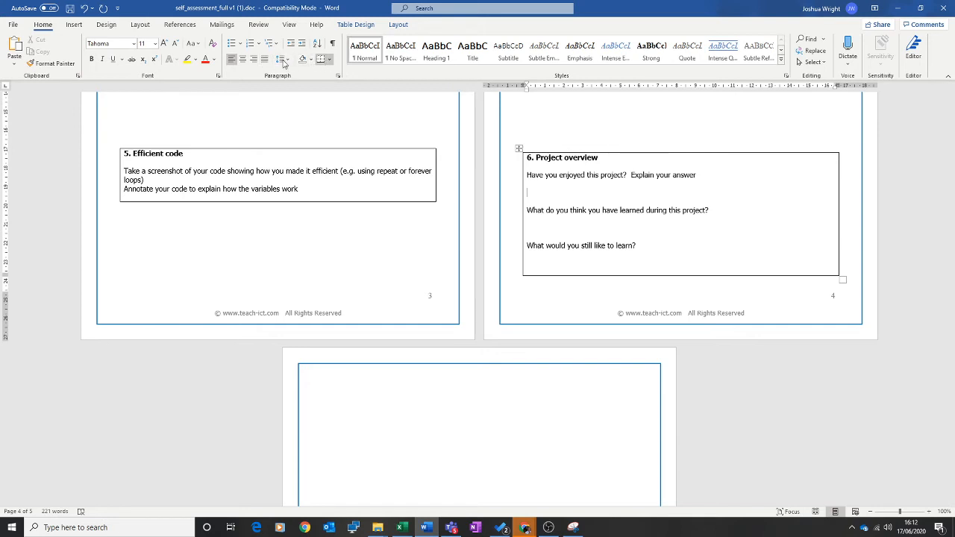
pyautogui.click(214, 60)
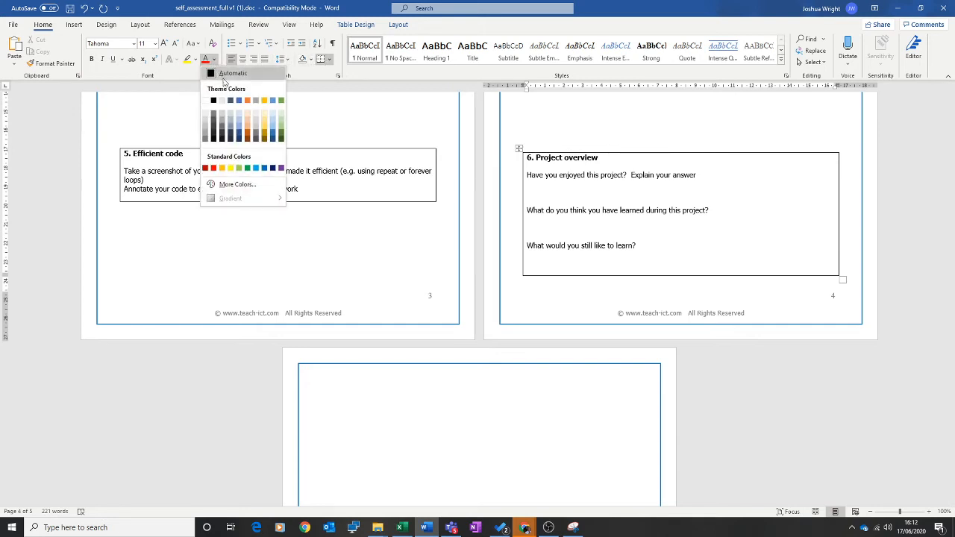
pyautogui.click(238, 98)
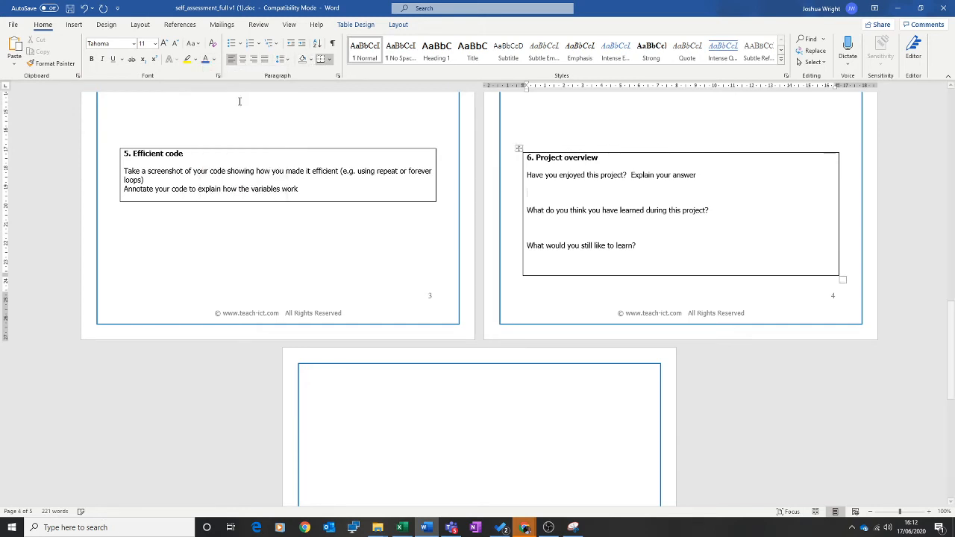
pyautogui.click(534, 194)
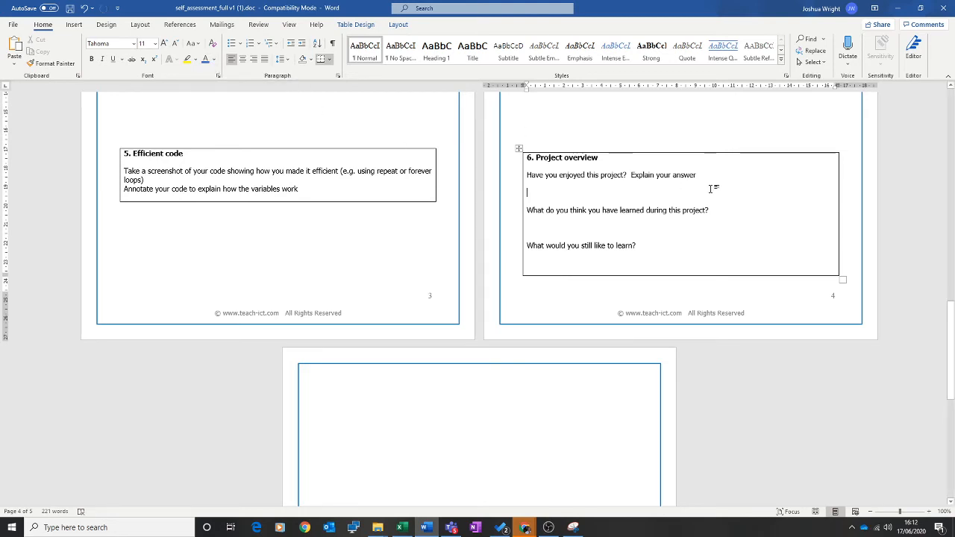
pyautogui.write('Yes.. ')
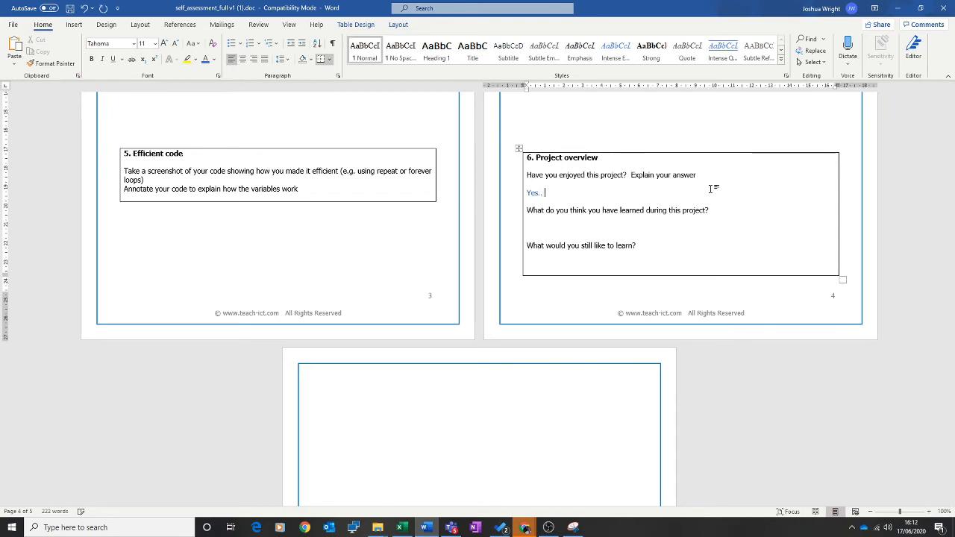
pyautogui.write('It was hard at first ')
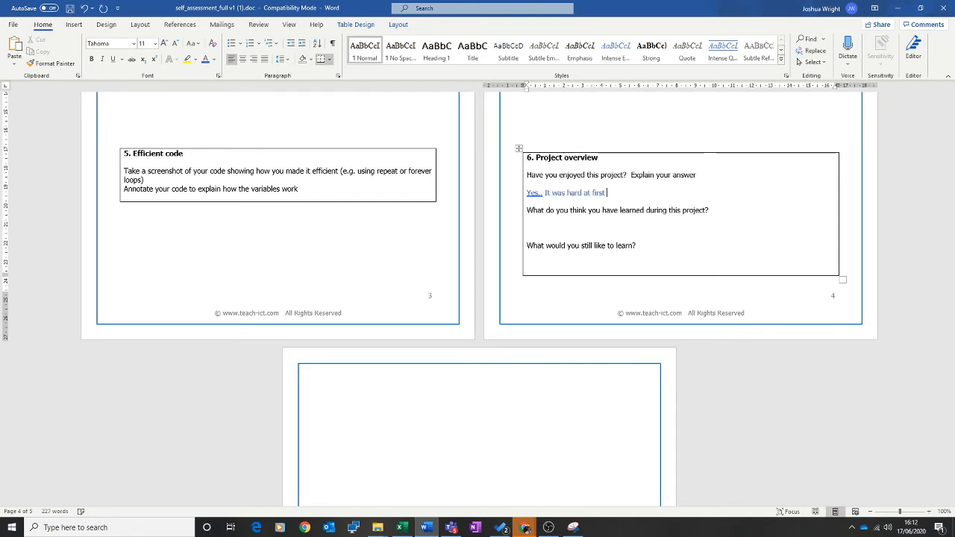
pyautogui.write('but..... I really fou')
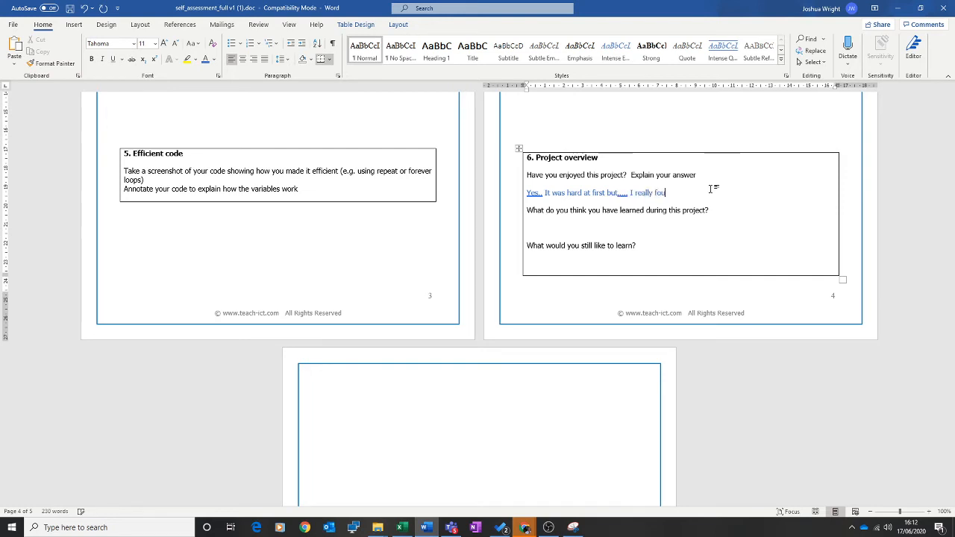
pyautogui.write('nd the challe')
# Answer what was learned with 'About the code and blocks. For loops too.'
pyautogui.click(603, 227)
pyautogui.write('About')
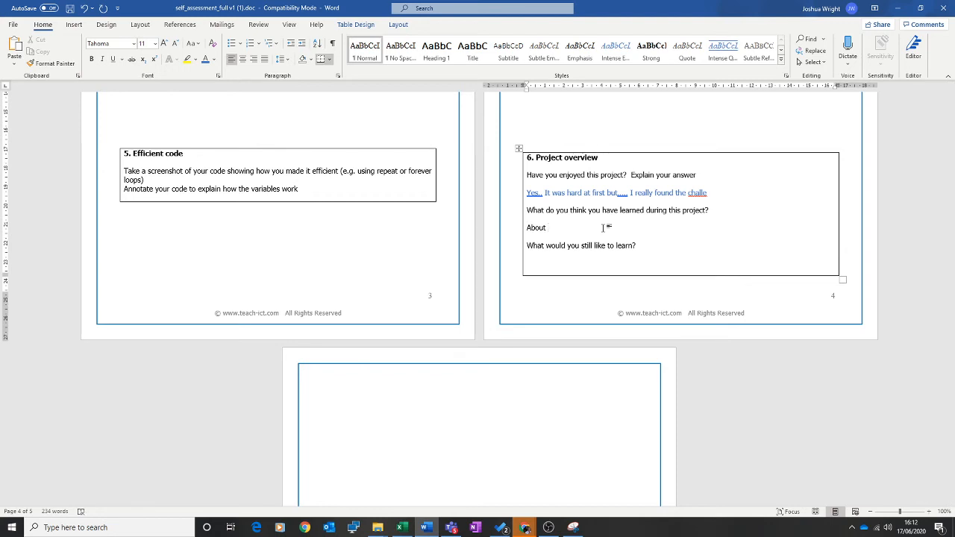
pyautogui.doubleClick(604, 227)
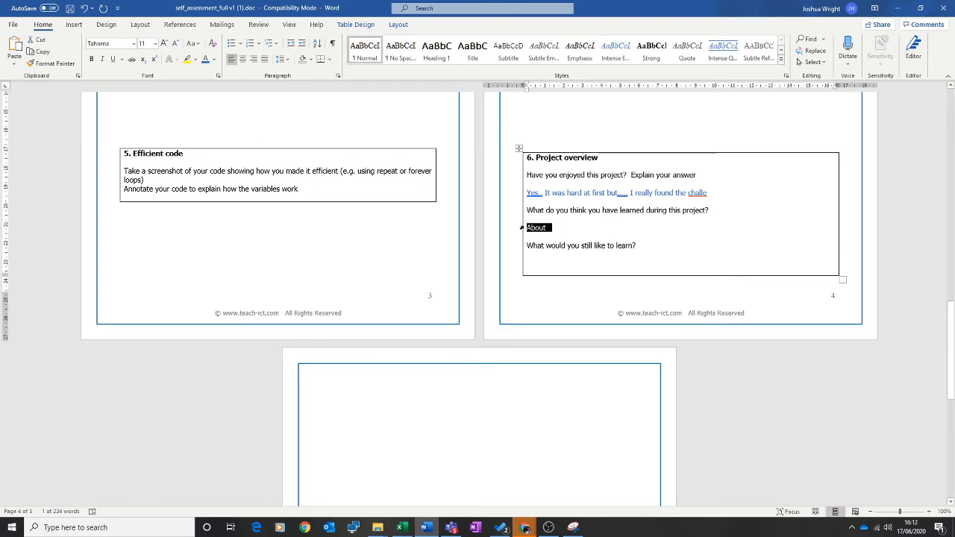
pyautogui.click(564, 230)
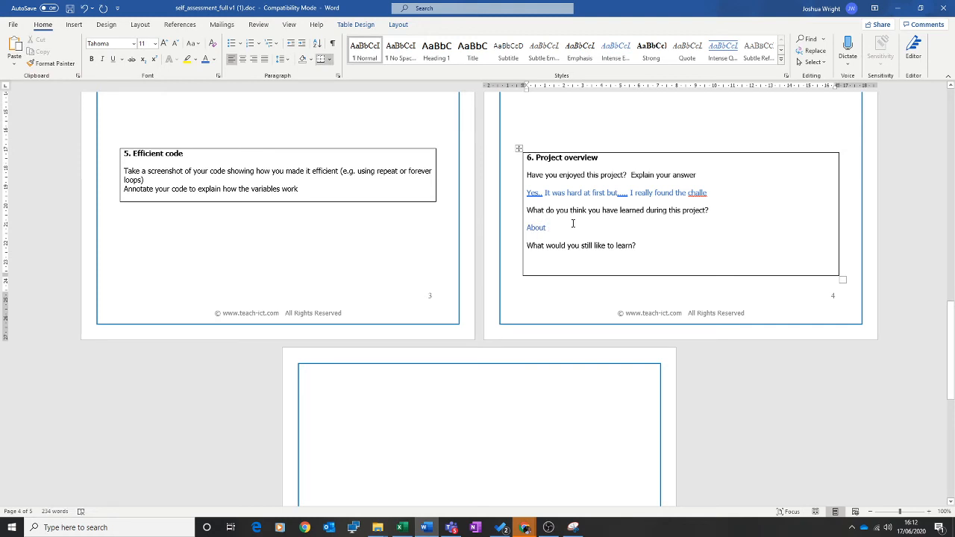
pyautogui.write('the code and')
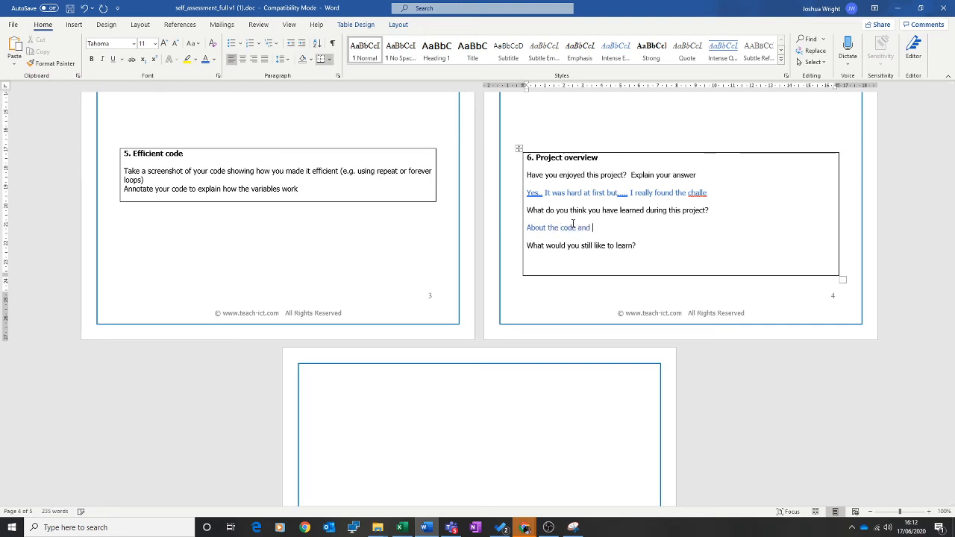
pyautogui.write(' blocks. For loops')
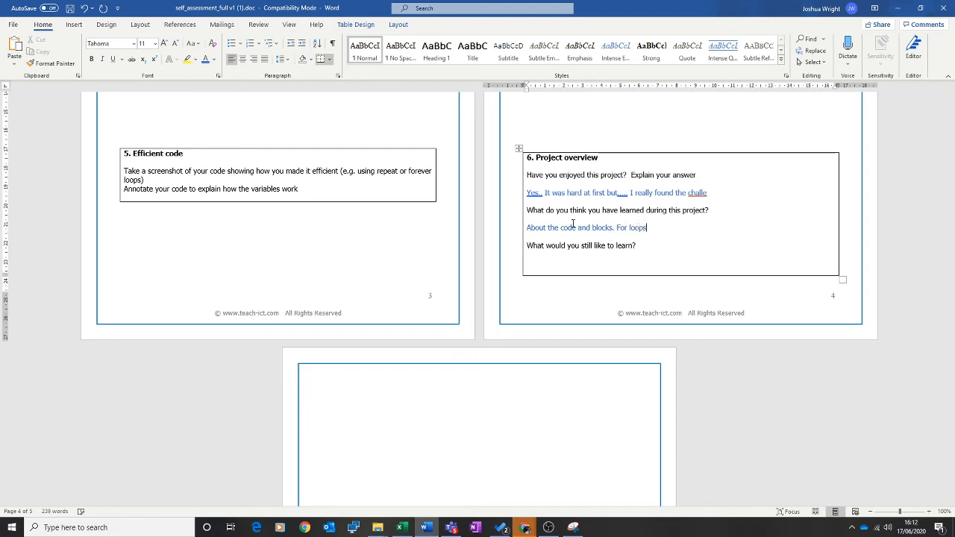
pyautogui.write(' too....')
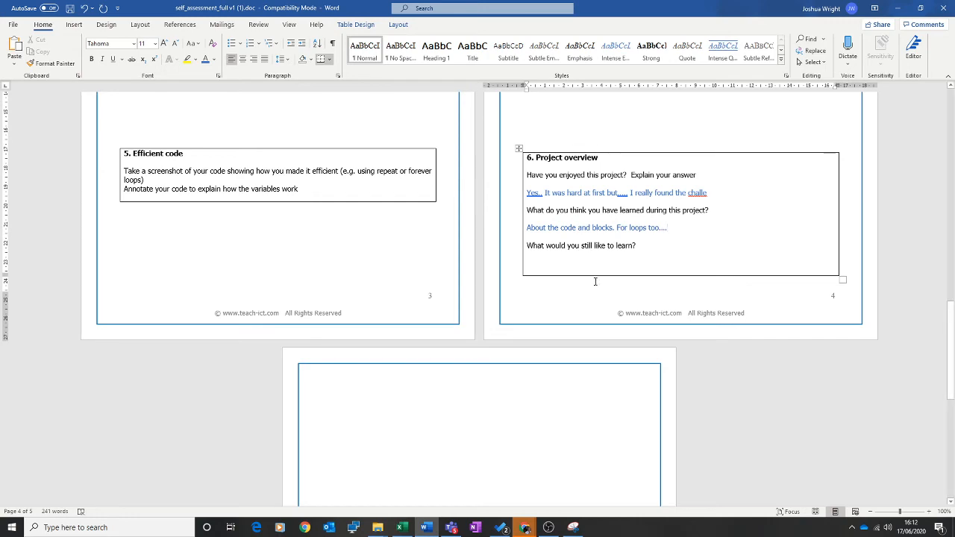
pyautogui.click(581, 253)
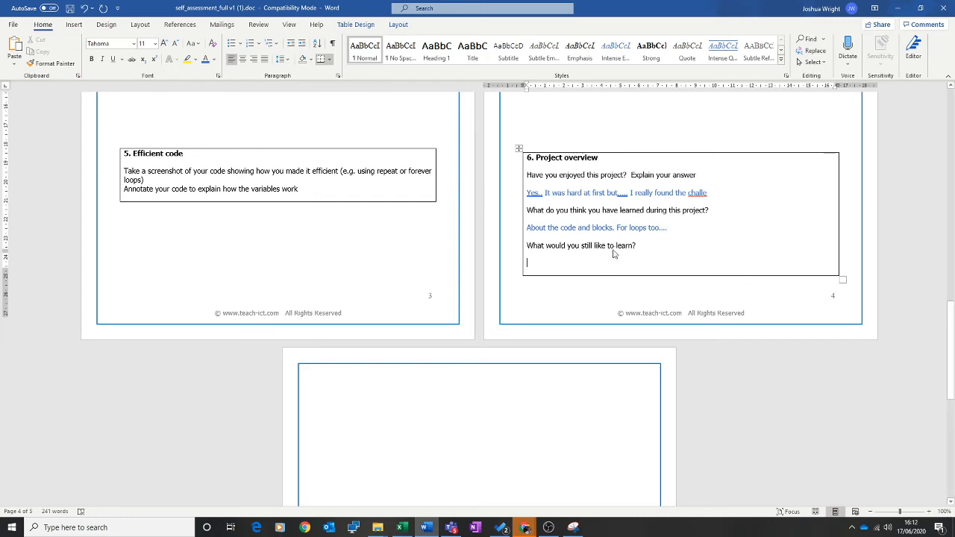
pyautogui.scroll(-8, 614, 249)
# Save a copy to Downloads as 'JW self_assessment_full vFinish.doc' in Word 97-2003 format
pyautogui.scroll(6, 613, 249)
pyautogui.scroll(10, 650, 231)
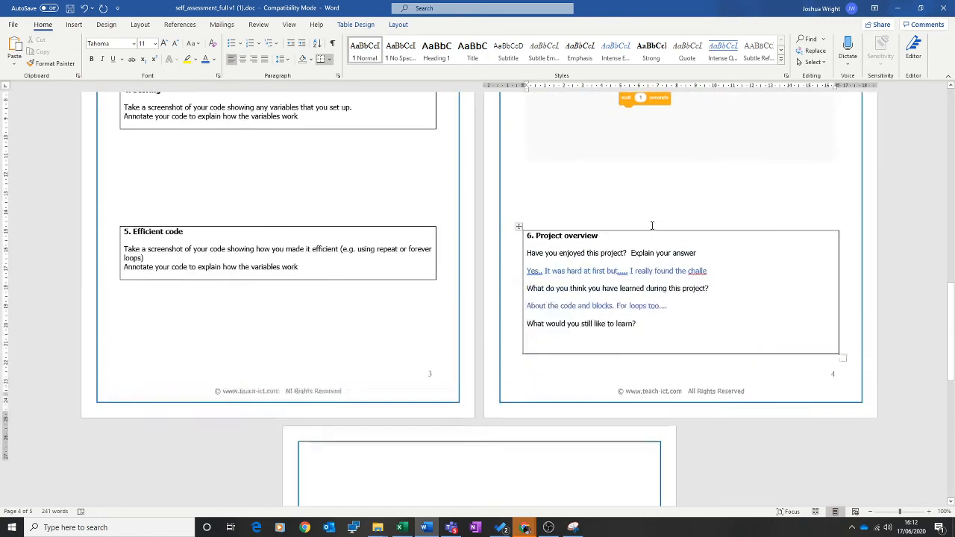
pyautogui.scroll(10, 657, 229)
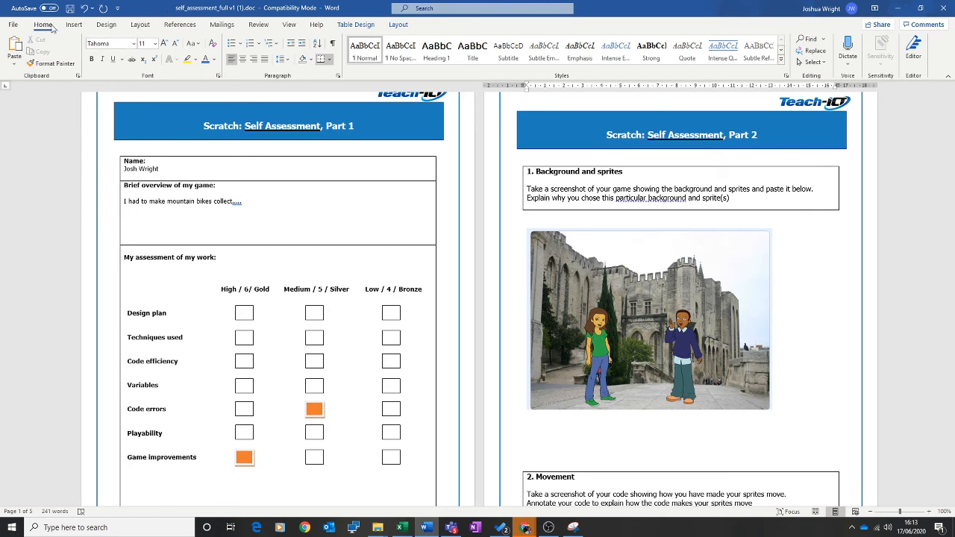
pyautogui.click(13, 26)
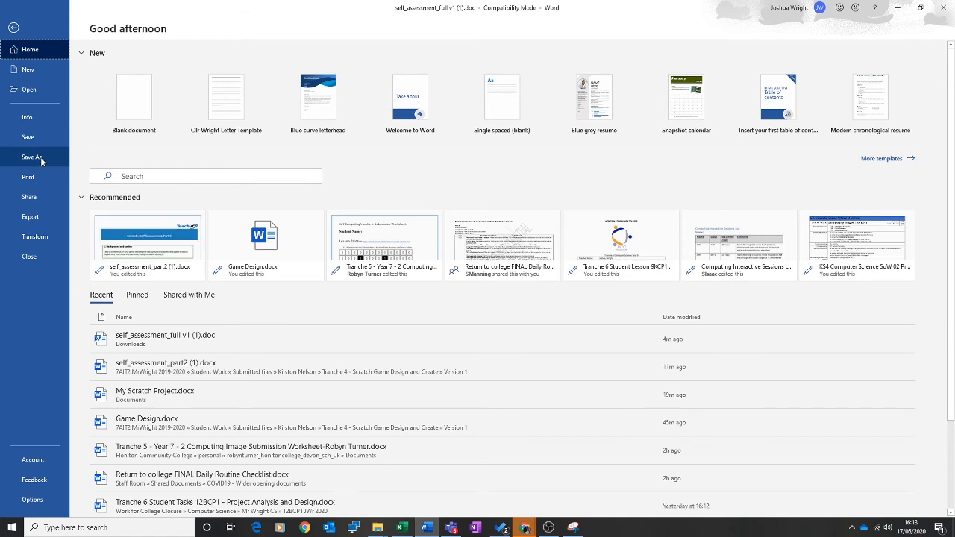
pyautogui.click(42, 160)
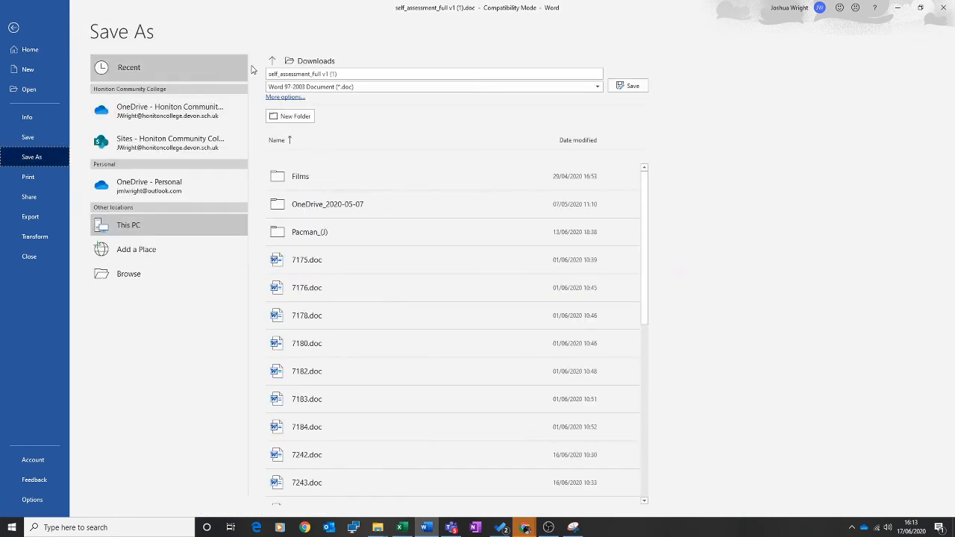
pyautogui.click(270, 75)
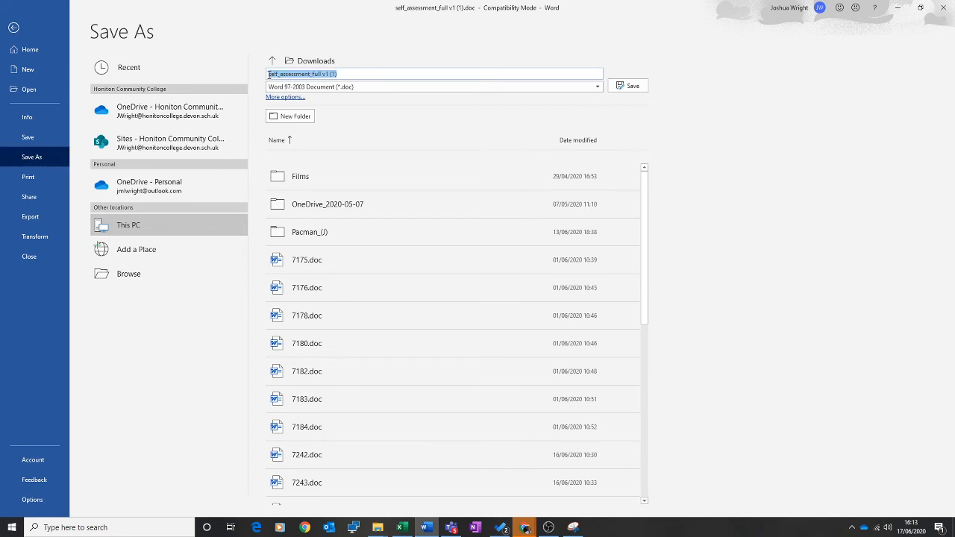
pyautogui.click(271, 75)
pyautogui.write('JW')
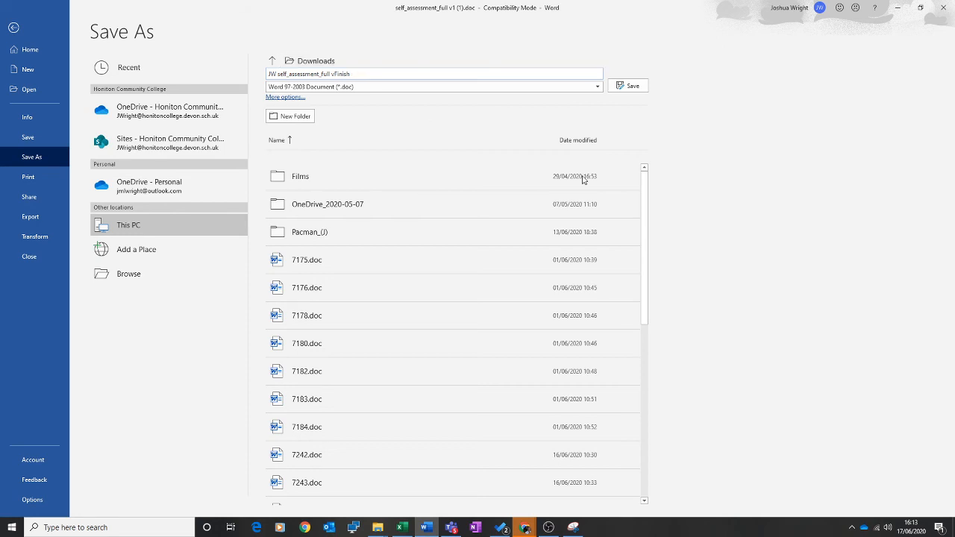
pyautogui.click(628, 85)
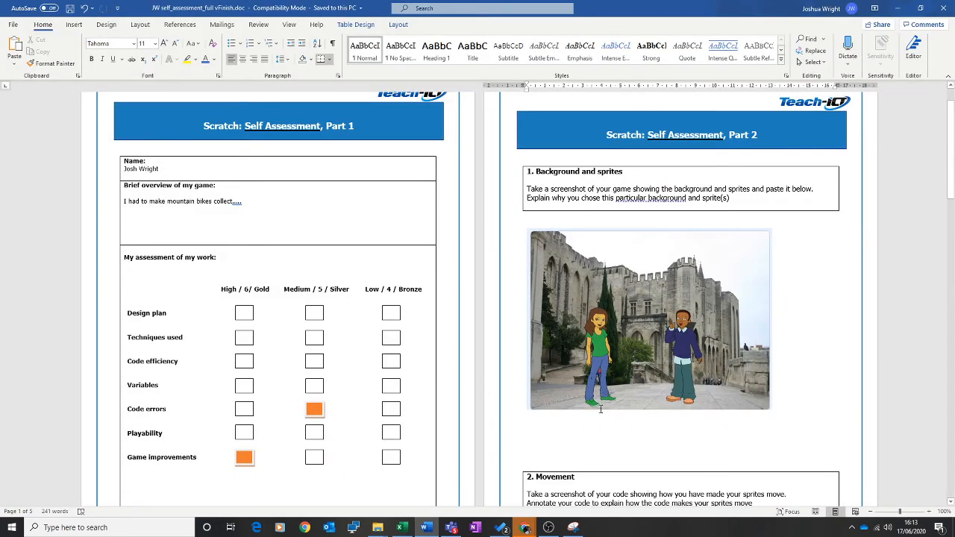
# Minimize Word and bring up the Teams Scratch assignment, scrolling to its reference documents
pyautogui.click(896, 9)
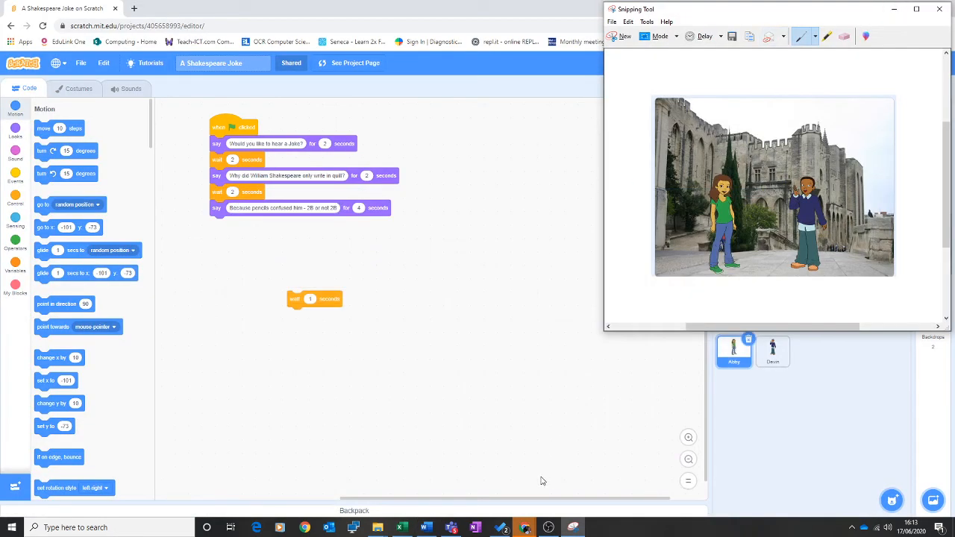
pyautogui.click(451, 527)
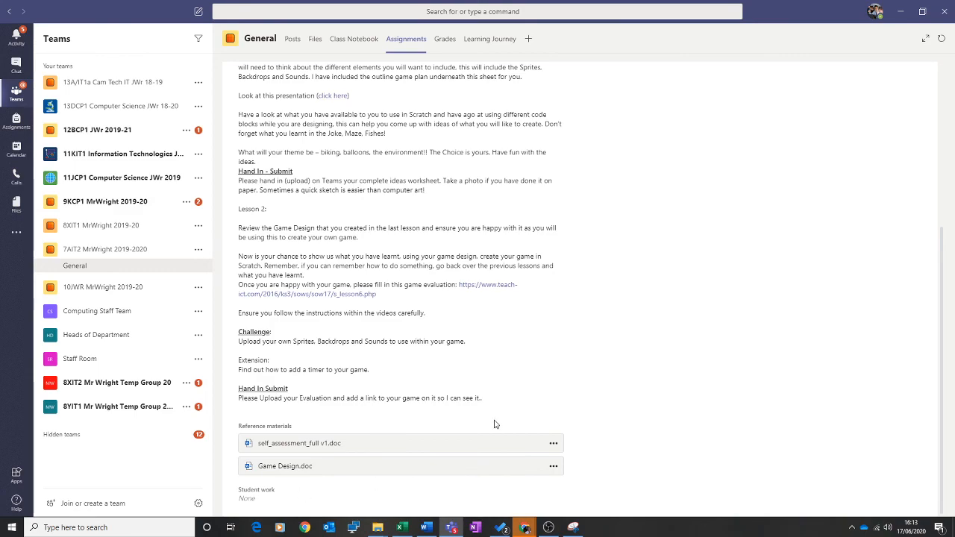
pyautogui.scroll(5, 494, 424)
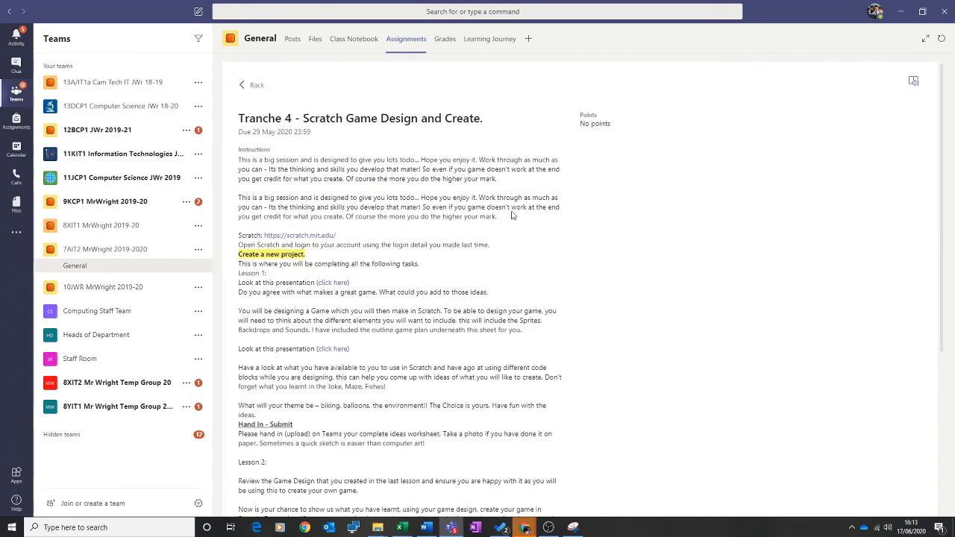
pyautogui.scroll(-5, 500, 313)
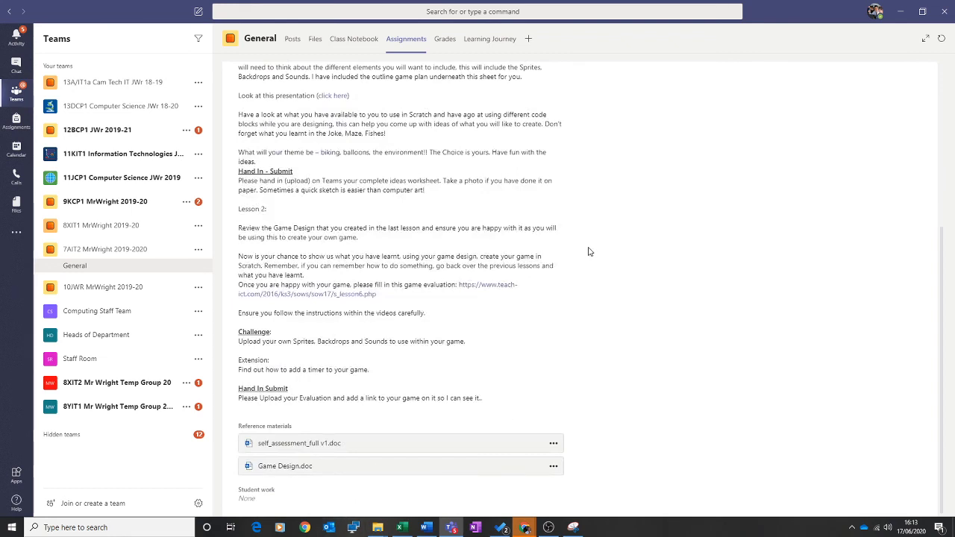
pyautogui.moveTo(379, 526)
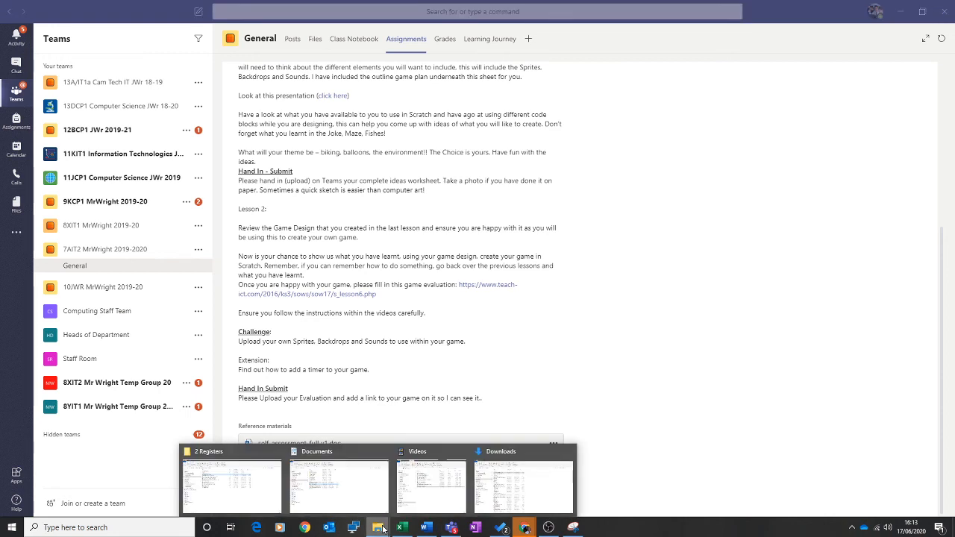
pyautogui.click(550, 492)
pyautogui.click(261, 137)
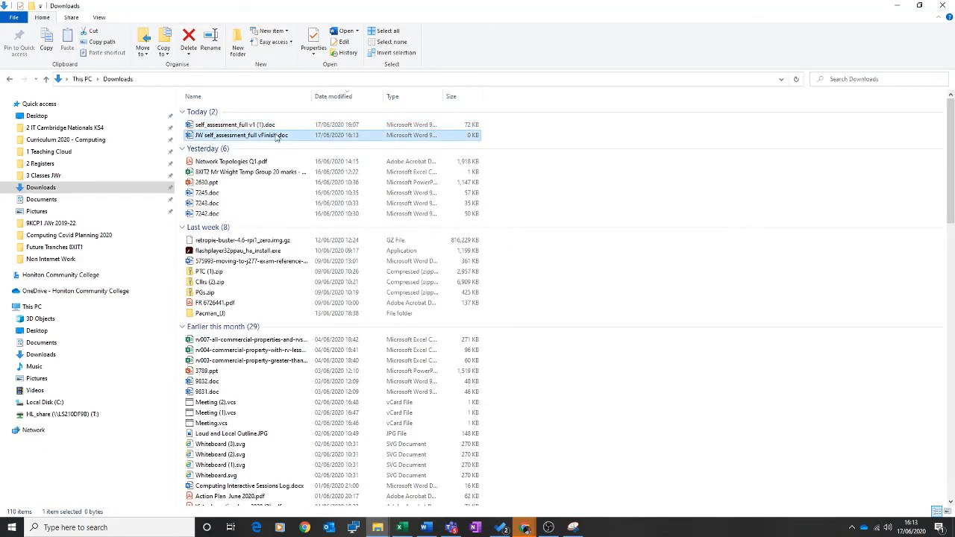
pyautogui.moveTo(260, 140)
pyautogui.mouseDown()
pyautogui.moveTo(656, 221)
pyautogui.moveTo(777, 325)
pyautogui.moveTo(794, 327)
pyautogui.moveTo(234, 131)
pyautogui.moveTo(248, 147)
pyautogui.mouseUp()
pyautogui.click(897, 5)
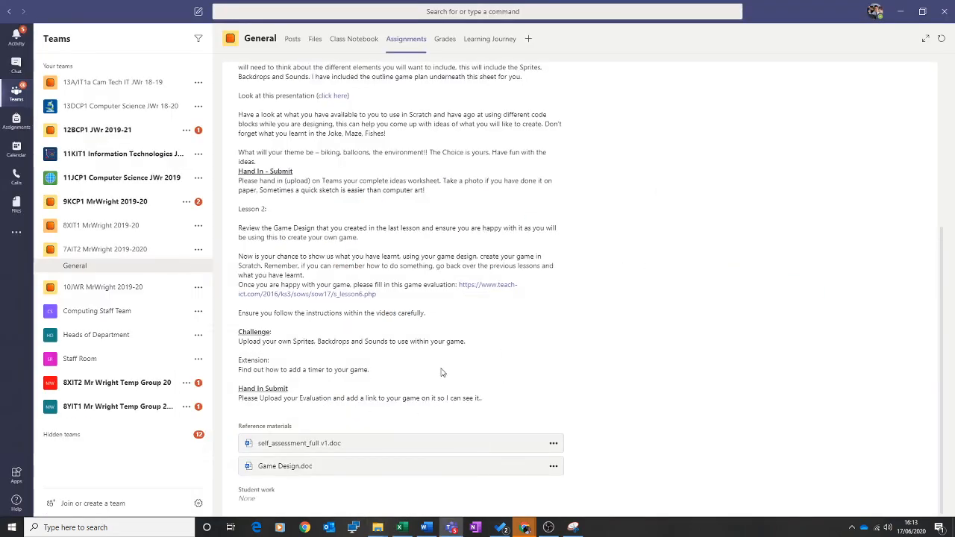
pyautogui.scroll(4, 575, 333)
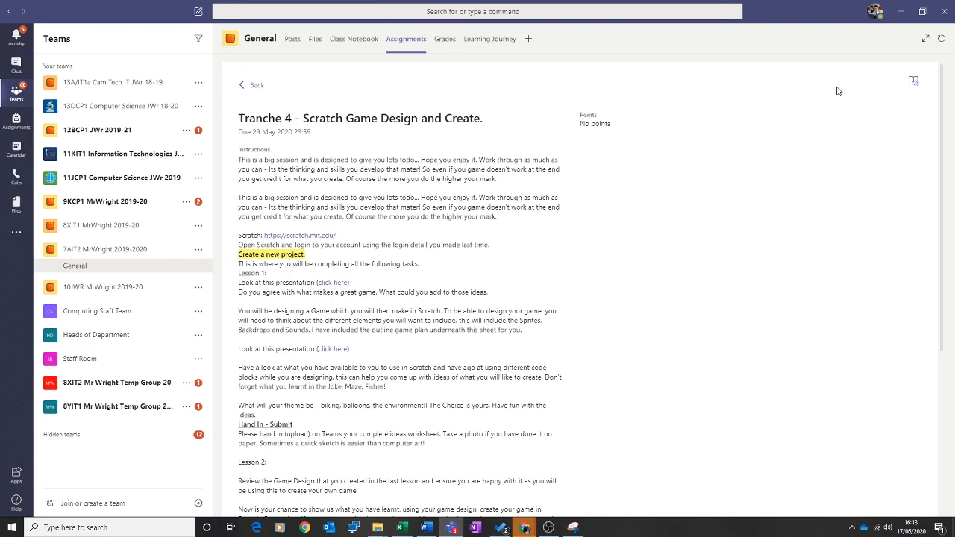